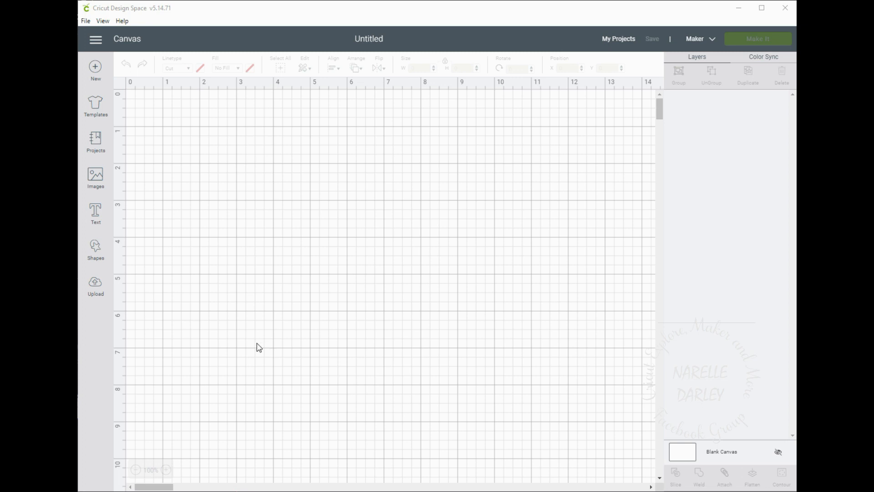
# Insert the green coal car image from the recently uploaded images and place it near the top of the canvas.
pyautogui.click(96, 291)
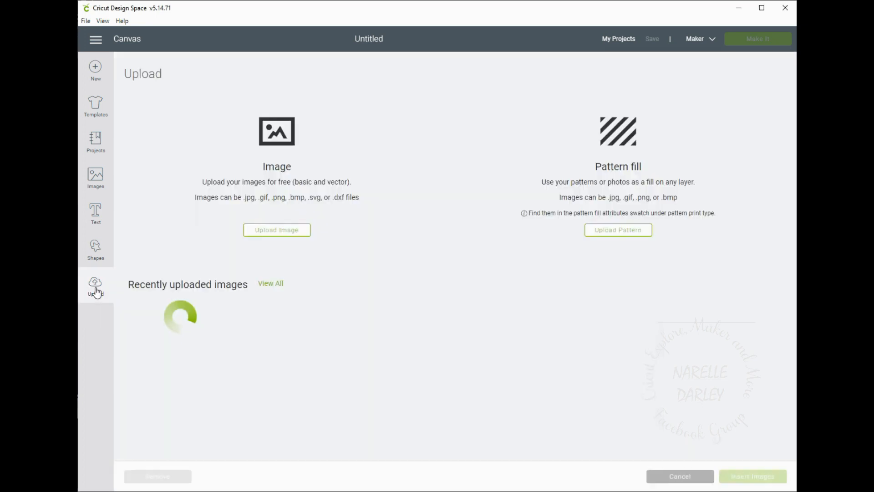
pyautogui.scroll(-5, 376, 255)
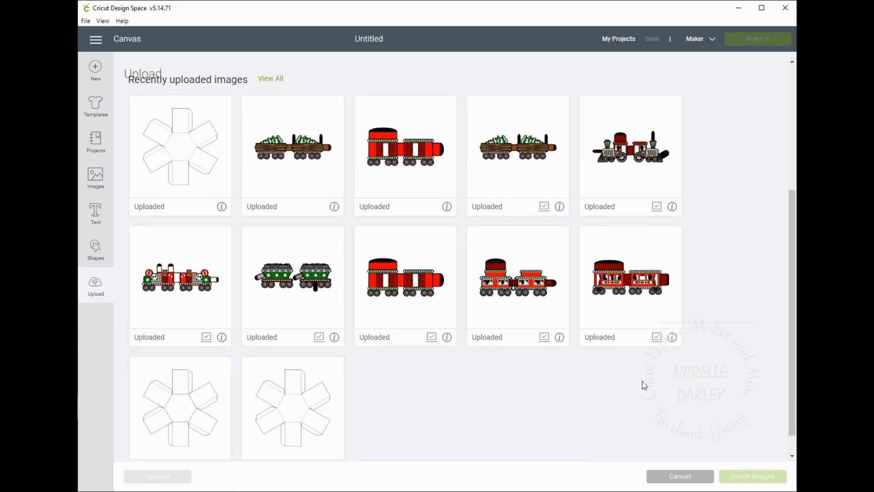
pyautogui.click(290, 283)
pyautogui.click(765, 477)
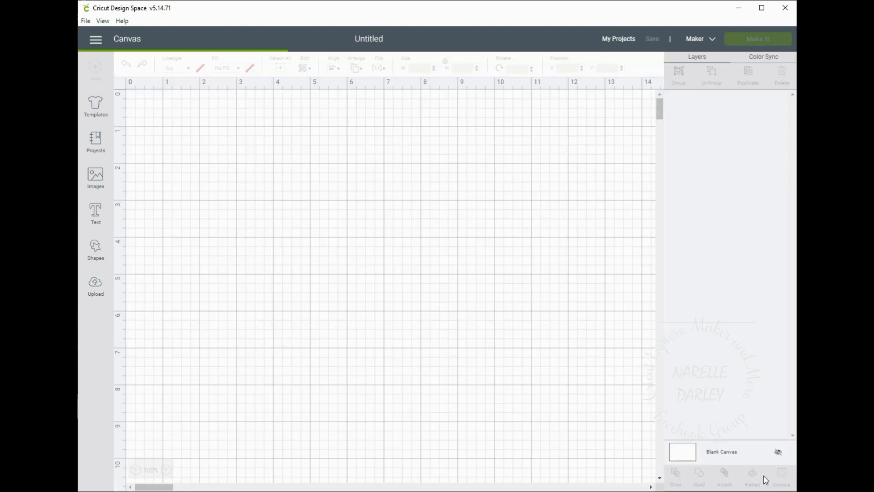
pyautogui.moveTo(386, 329); pyautogui.dragTo(309, 165)
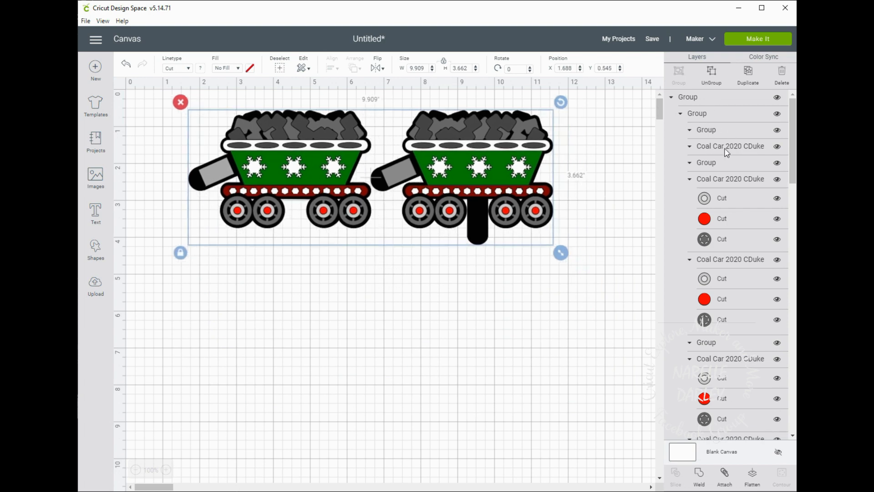
# Ungroup the coal car image and move the two wagons apart, placing the first at about X 0.813, Y 0.42 and the second at X 7.777, Y 0.503.
pyautogui.scroll(-2, 716, 226)
pyautogui.scroll(-5, 717, 226)
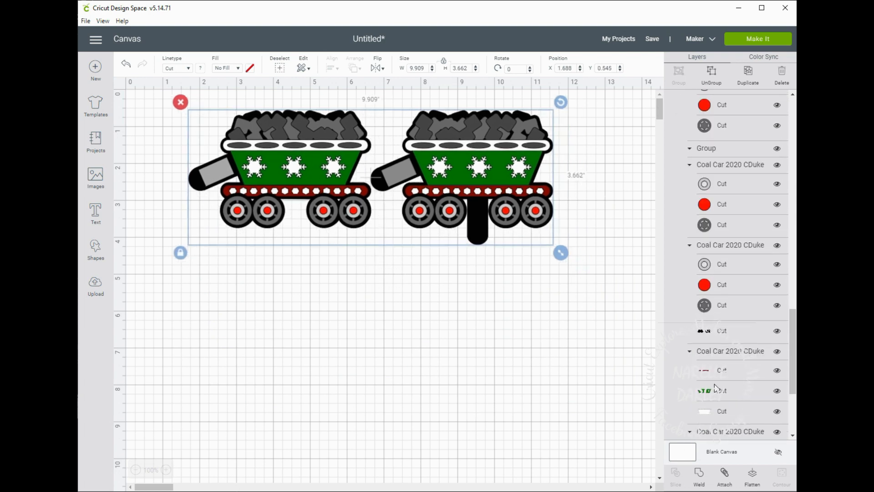
pyautogui.scroll(4, 716, 388)
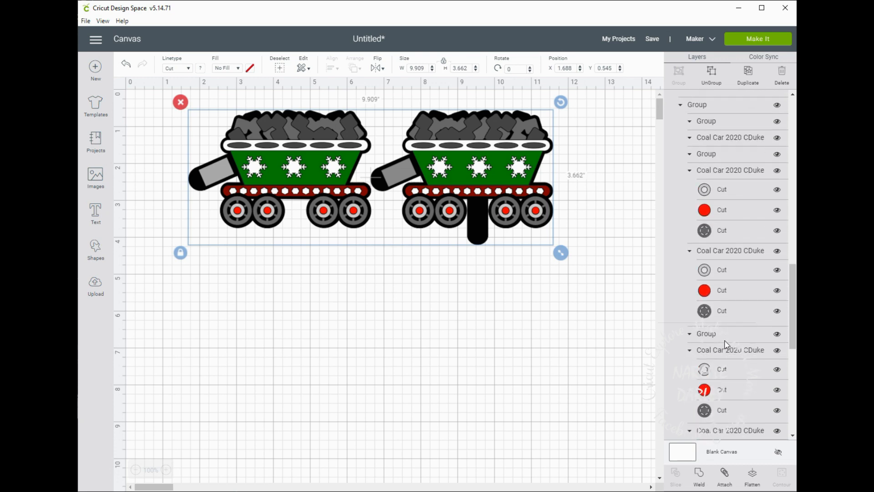
pyautogui.scroll(10, 725, 273)
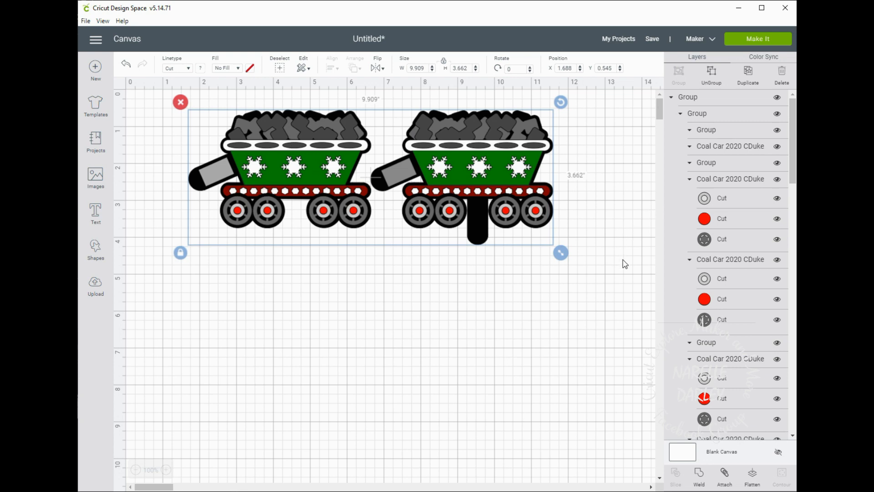
pyautogui.click(720, 76)
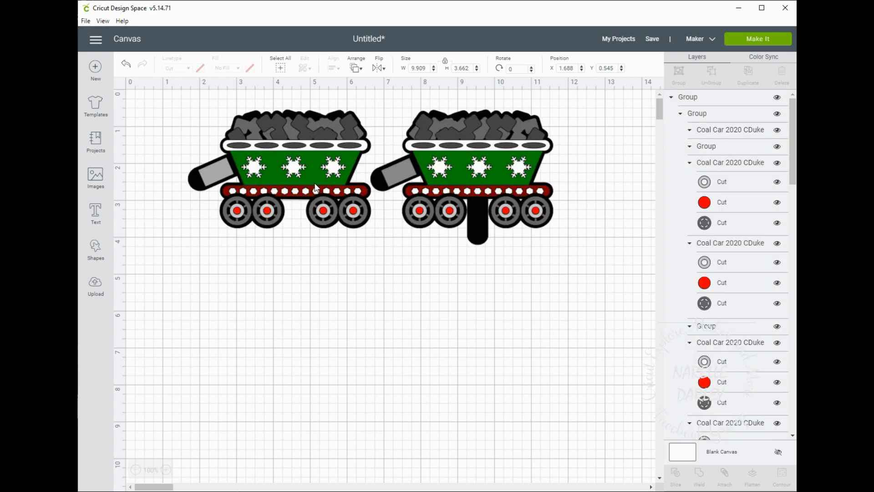
pyautogui.moveTo(308, 160); pyautogui.dragTo(281, 162)
pyautogui.moveTo(465, 165); pyautogui.dragTo(507, 164)
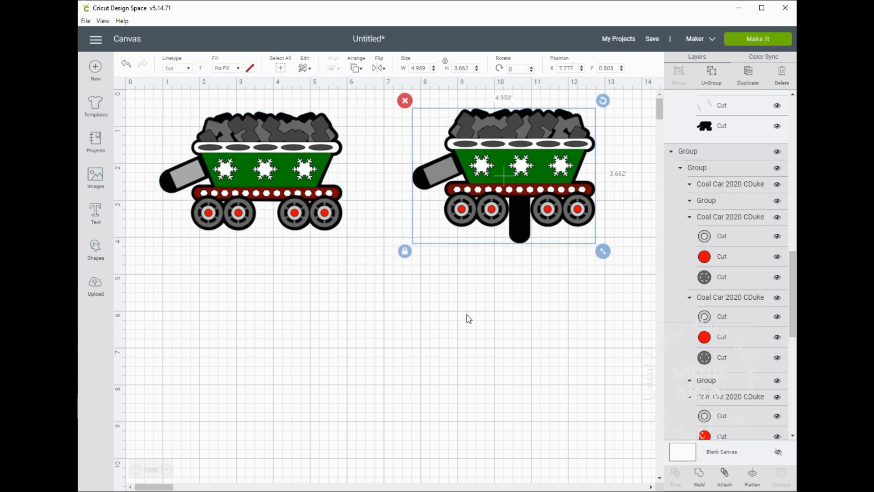
pyautogui.click(491, 299)
pyautogui.click(236, 179)
pyautogui.moveTo(275, 176); pyautogui.dragTo(270, 166)
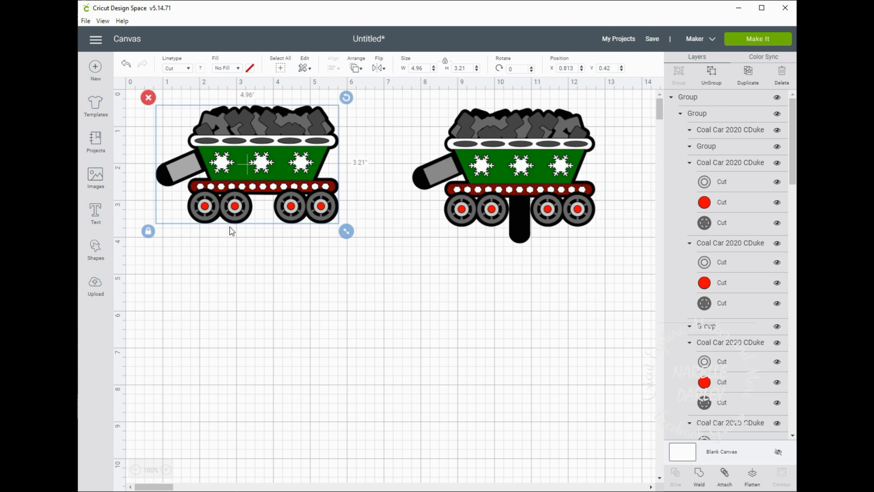
# Ungroup the first coal wagon's main group, keeping the second wagon grouped.
pyautogui.scroll(-10, 727, 116)
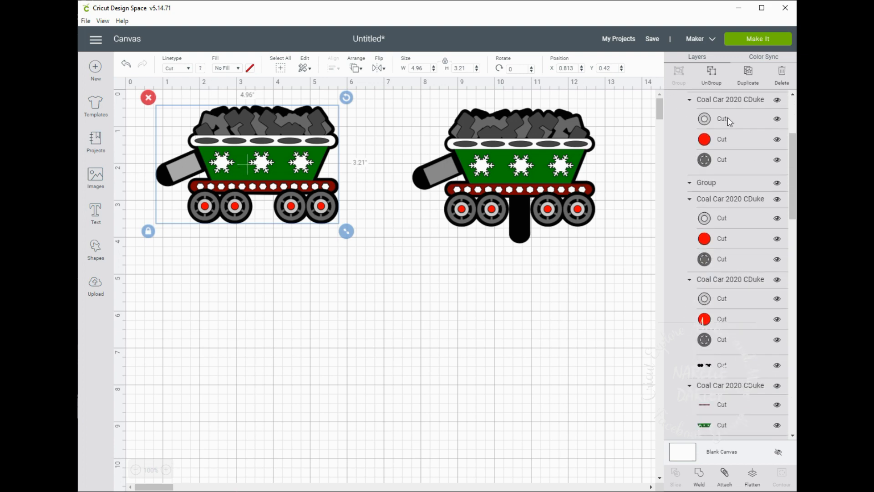
pyautogui.scroll(-3, 724, 137)
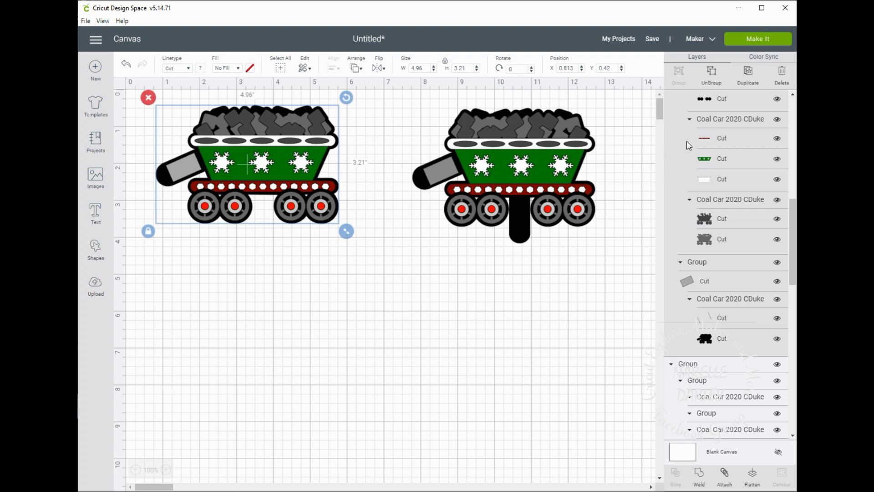
pyautogui.scroll(-3, 706, 197)
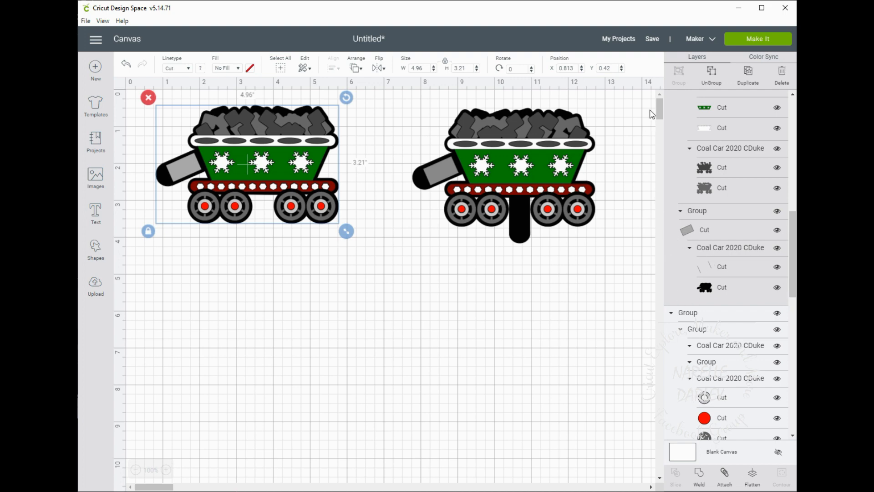
pyautogui.click(714, 78)
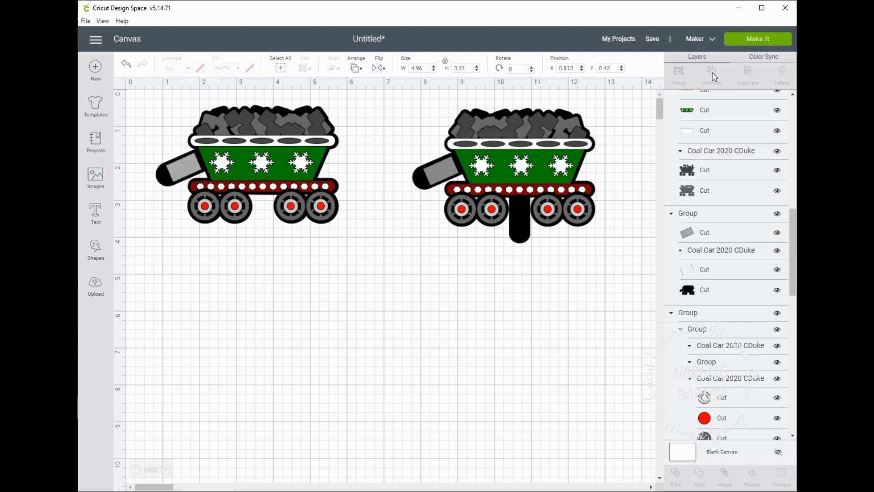
# Ungroup the first wagon's subgroup that holds the grey rectangle, the fold lines and the black silhouette.
pyautogui.scroll(-5, 747, 264)
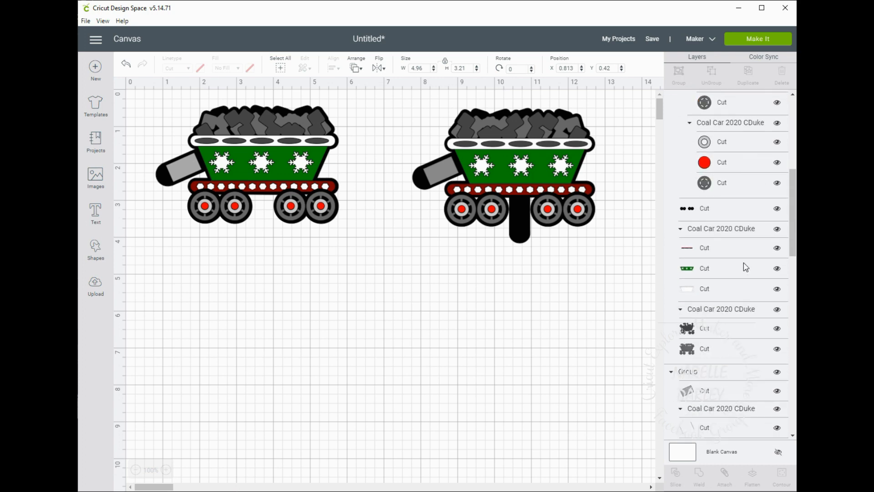
pyautogui.moveTo(153, 95); pyautogui.dragTo(366, 269)
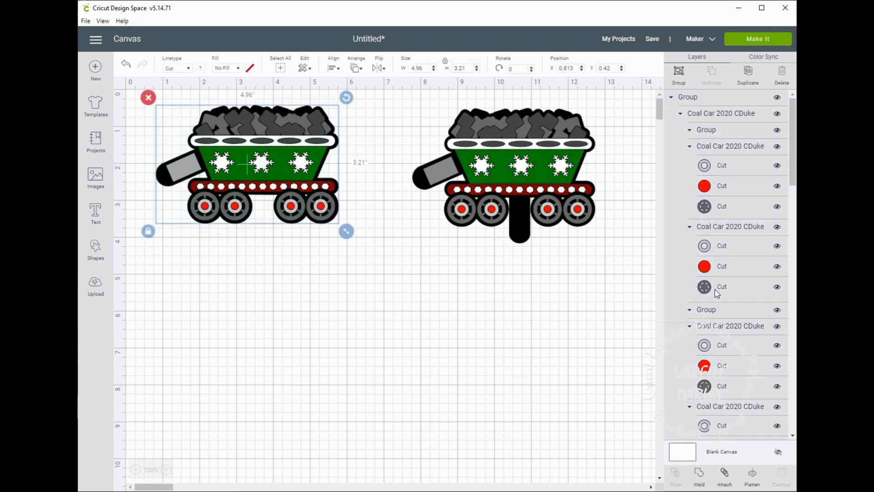
pyautogui.scroll(-10, 728, 251)
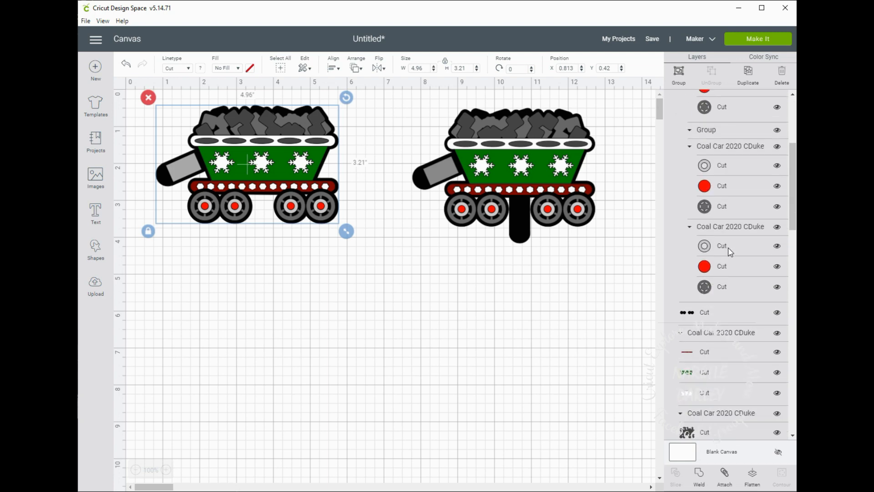
pyautogui.scroll(-2, 730, 252)
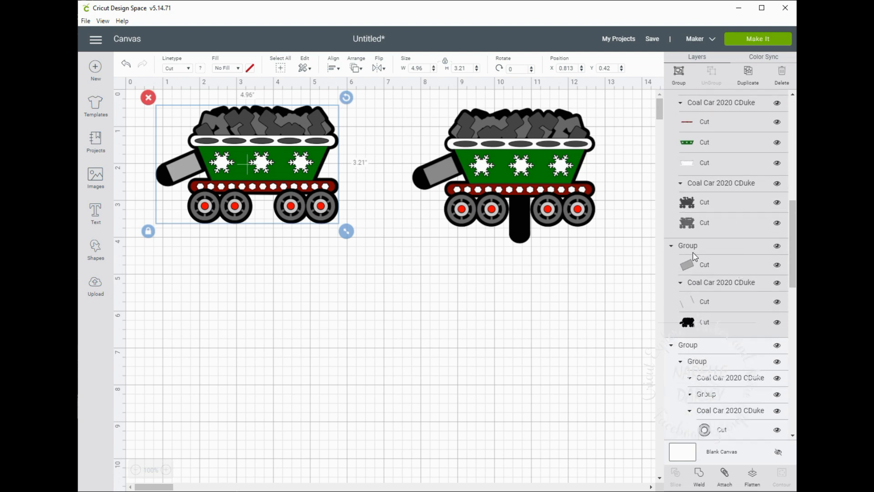
pyautogui.click(721, 251)
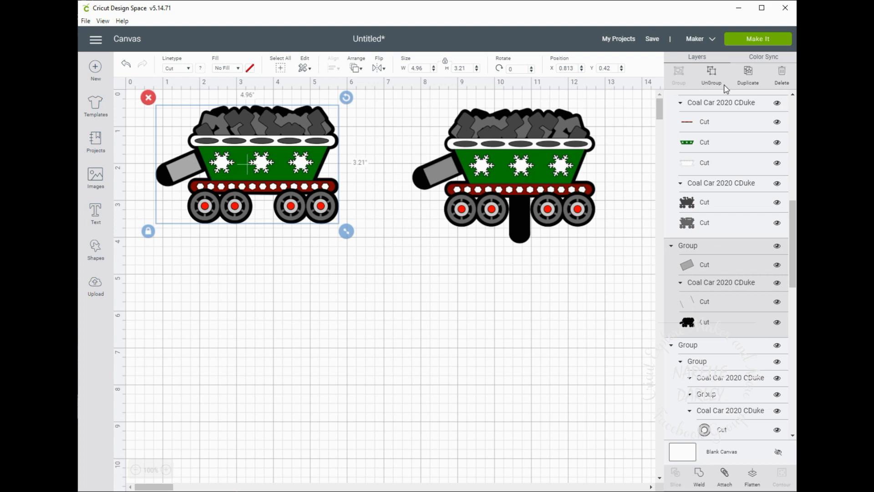
pyautogui.click(712, 77)
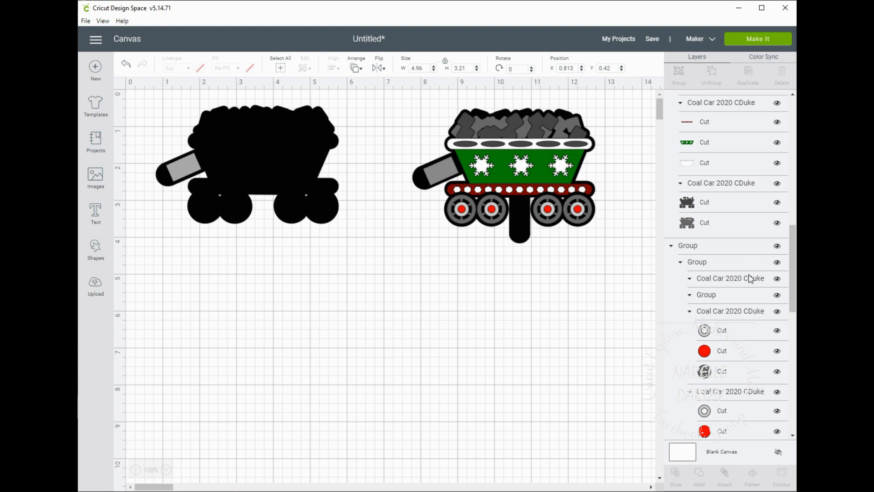
# Change the linetype of the first wagon's fold lines from Cut to Score.
pyautogui.scroll(10, 735, 309)
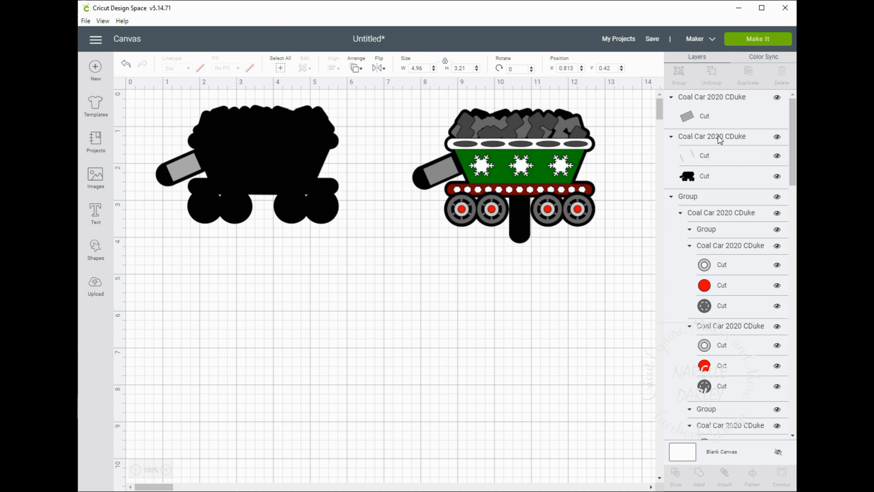
pyautogui.click(705, 138)
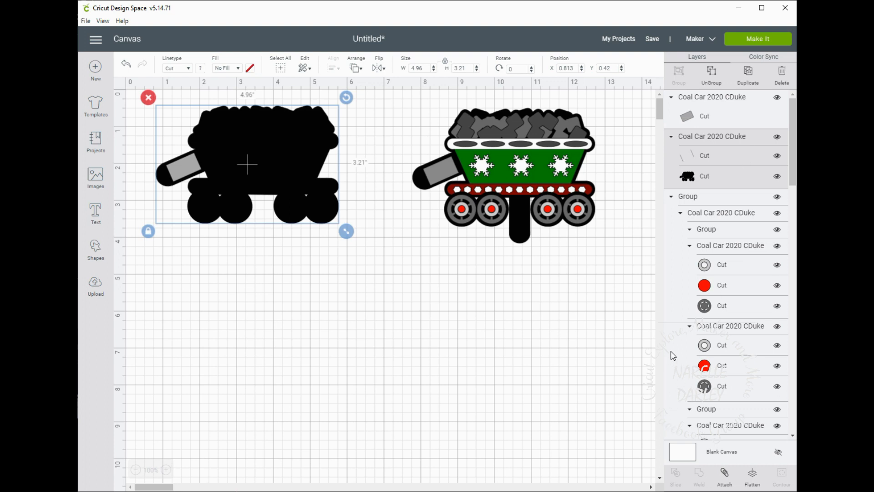
pyautogui.click(726, 162)
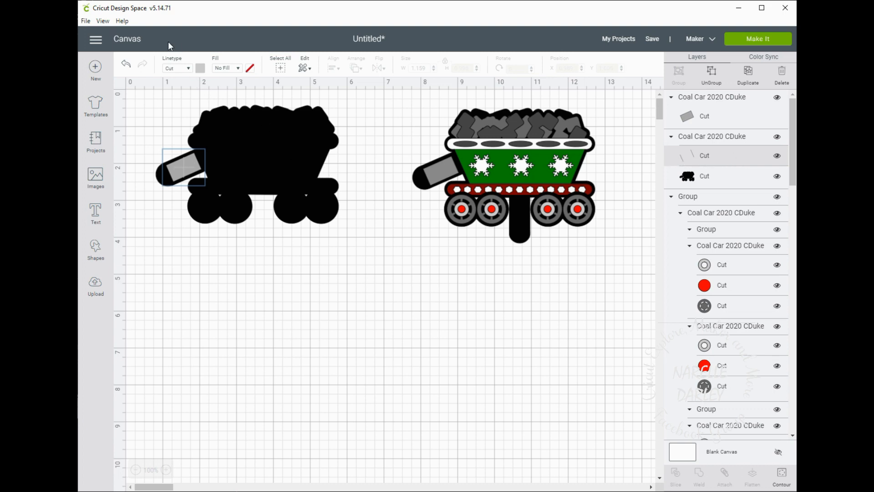
pyautogui.click(186, 72)
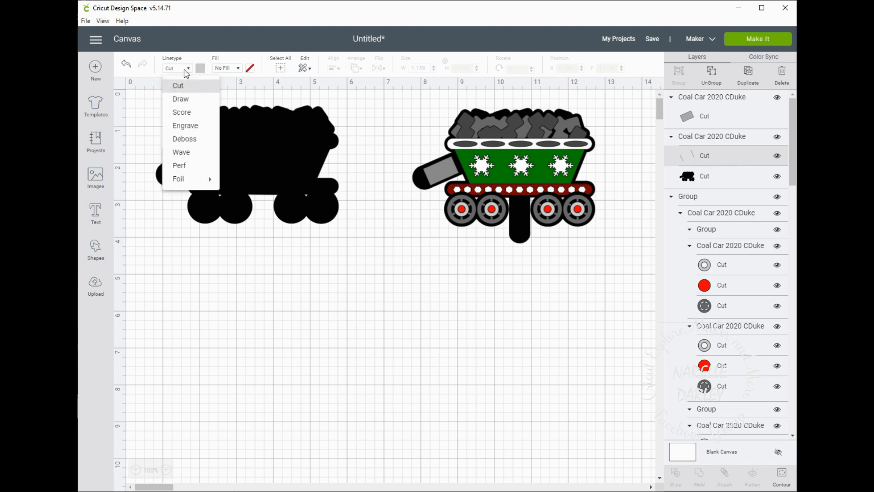
pyautogui.click(178, 115)
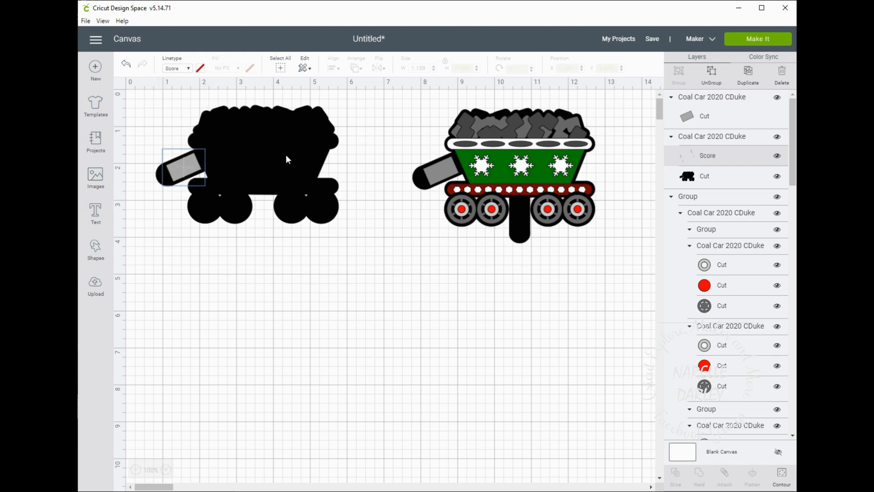
# Attach the score lines to the first wagon's black silhouette layer.
pyautogui.click(730, 143)
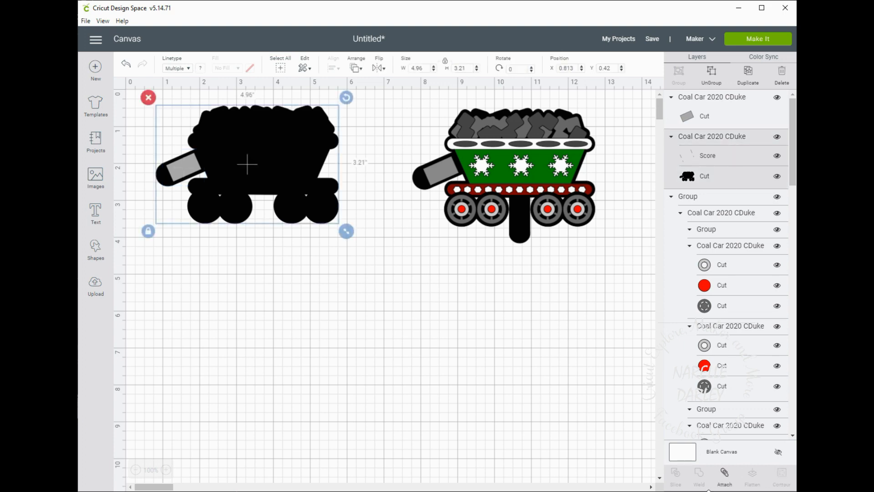
pyautogui.click(724, 486)
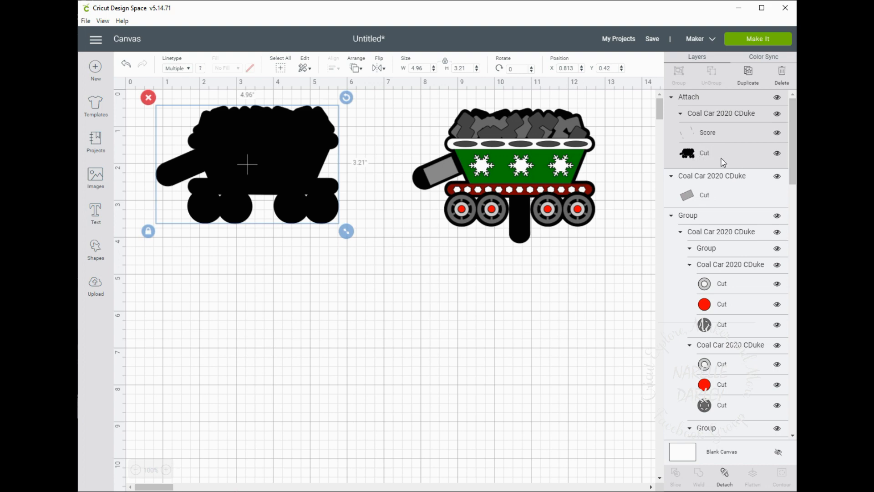
pyautogui.click(279, 258)
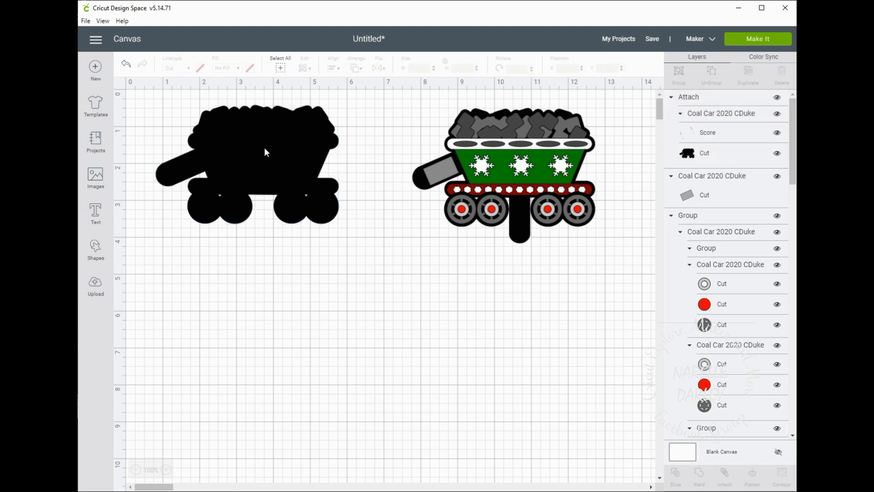
# Move the attached silhouette below the wagon and recolour it light blue to inspect its score lines, restoring black and moving it back.
pyautogui.moveTo(264, 149); pyautogui.dragTo(265, 319)
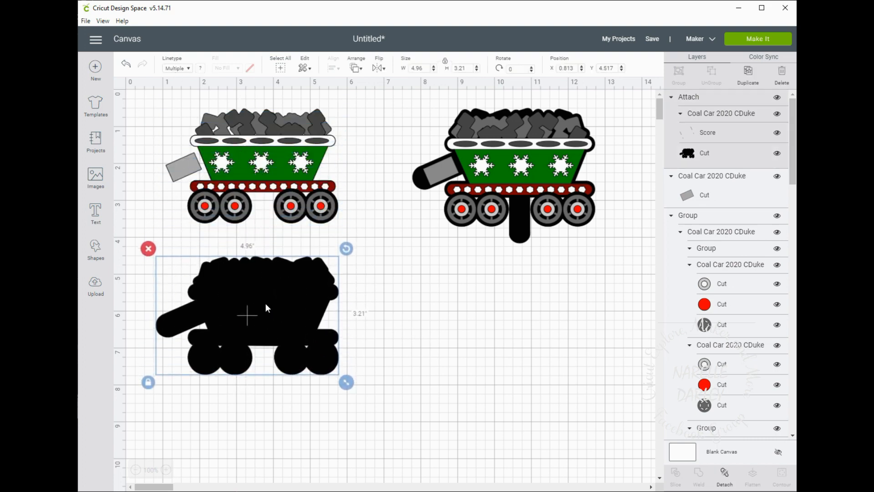
pyautogui.click(730, 158)
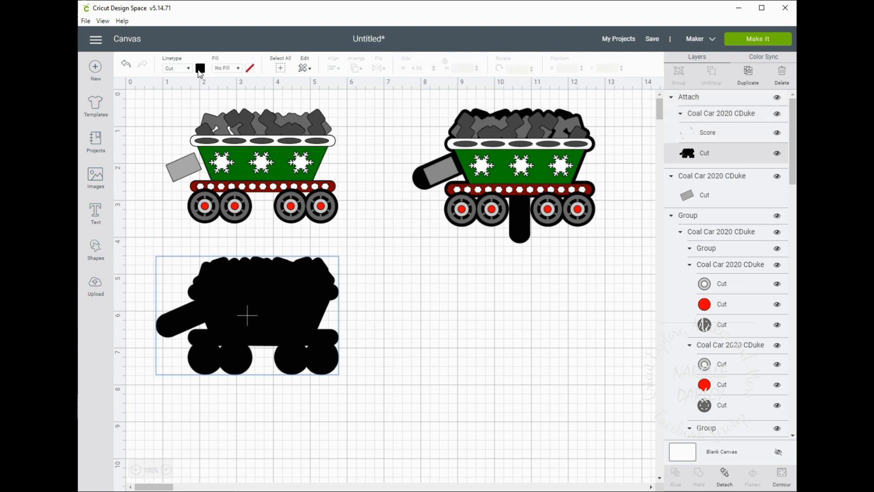
pyautogui.click(200, 69)
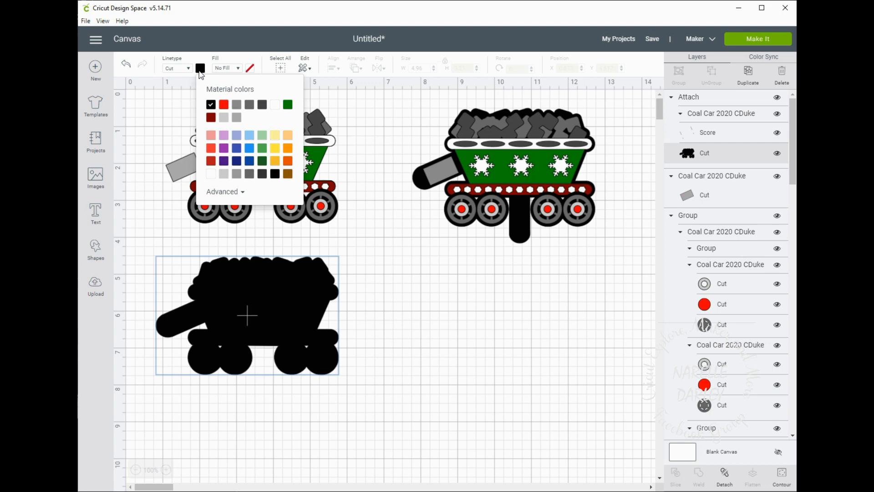
pyautogui.click(249, 117)
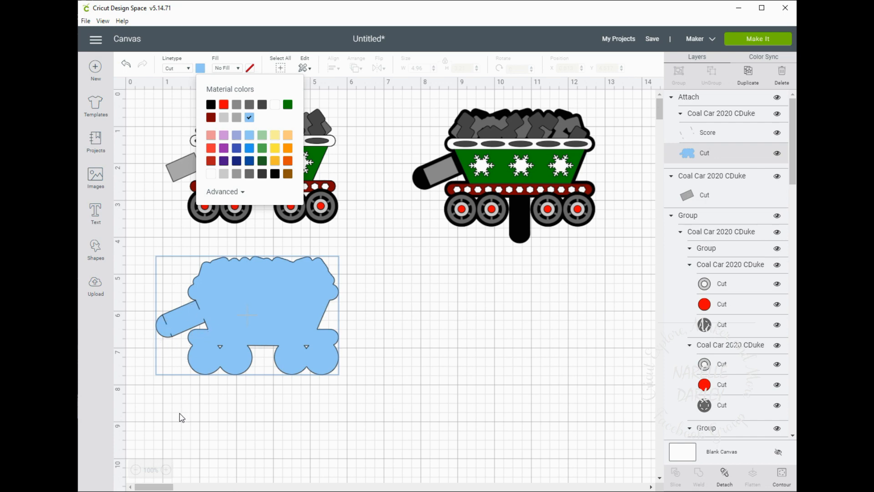
pyautogui.click(212, 107)
pyautogui.moveTo(258, 314); pyautogui.dragTo(268, 174)
# Group all pieces of the first wagon together and hide that group.
pyautogui.click(162, 134)
pyautogui.moveTo(145, 95); pyautogui.dragTo(375, 278)
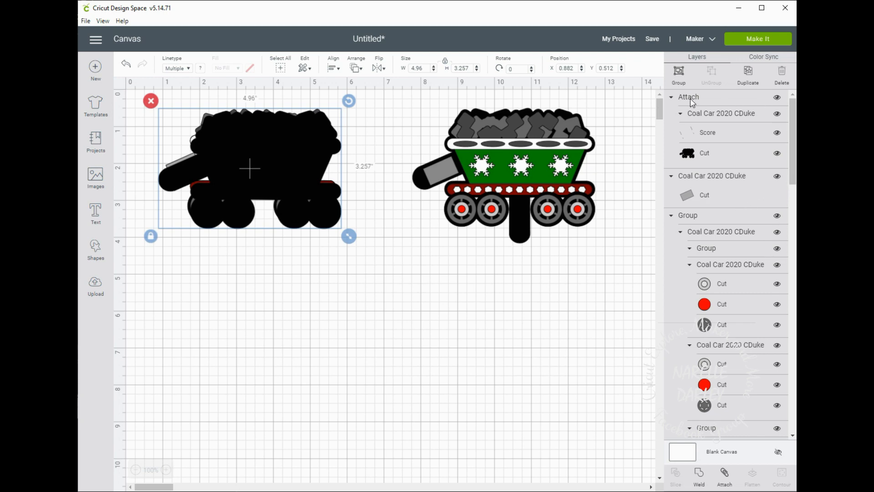
pyautogui.click(680, 74)
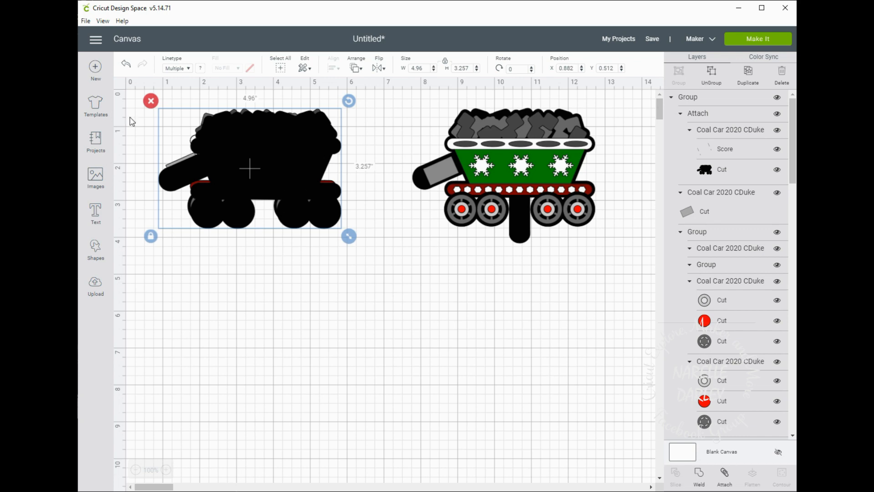
pyautogui.click(777, 98)
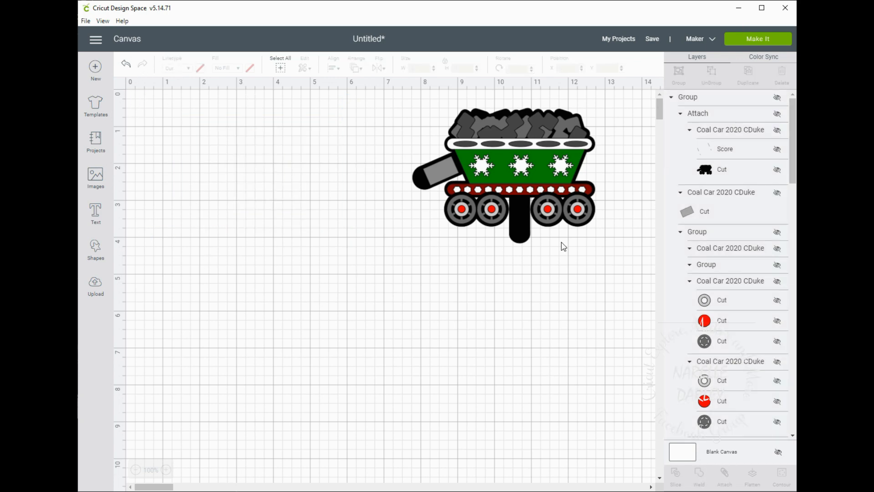
# Ungroup the second coal car wagon's outer group.
pyautogui.click(510, 149)
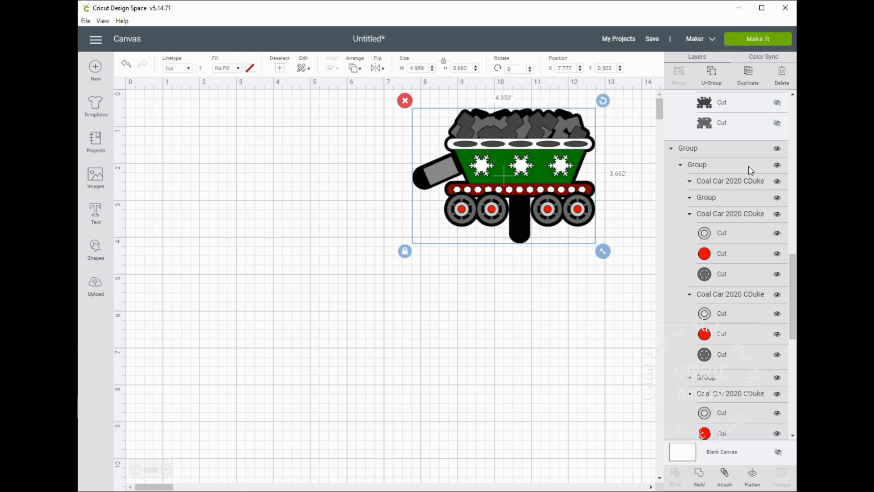
pyautogui.scroll(-5, 714, 268)
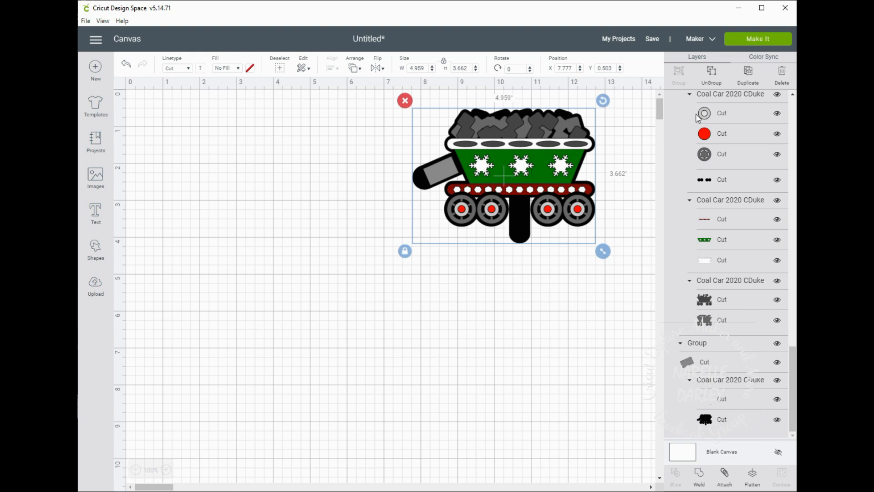
pyautogui.click(712, 72)
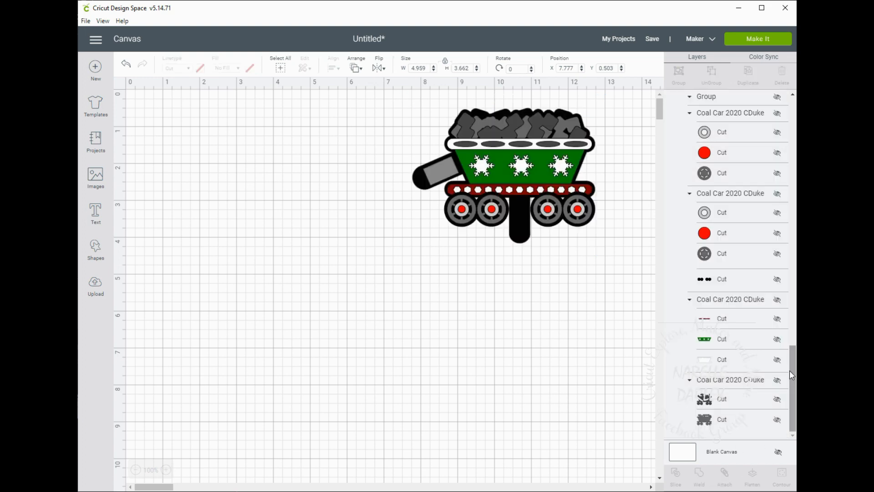
# Ungroup the second wagon's subgroup holding the grey coupler piece, the fold lines and the black silhouette.
pyautogui.scroll(10, 718, 275)
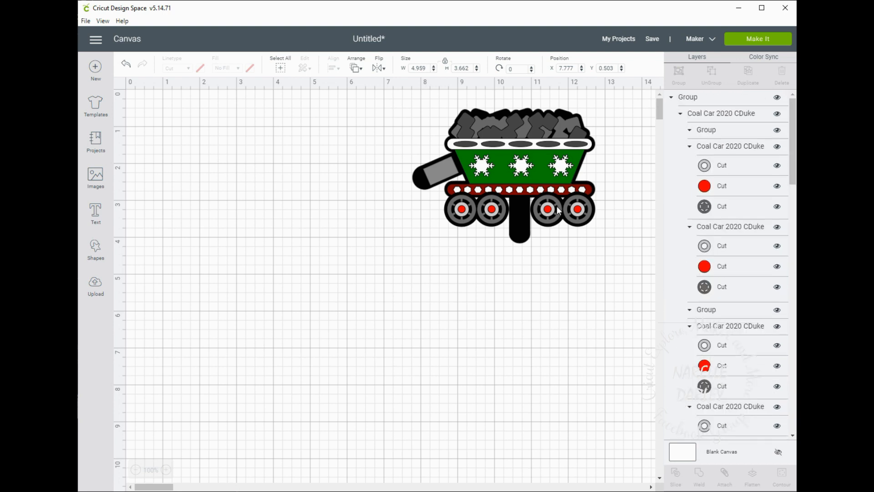
pyautogui.scroll(-5, 713, 231)
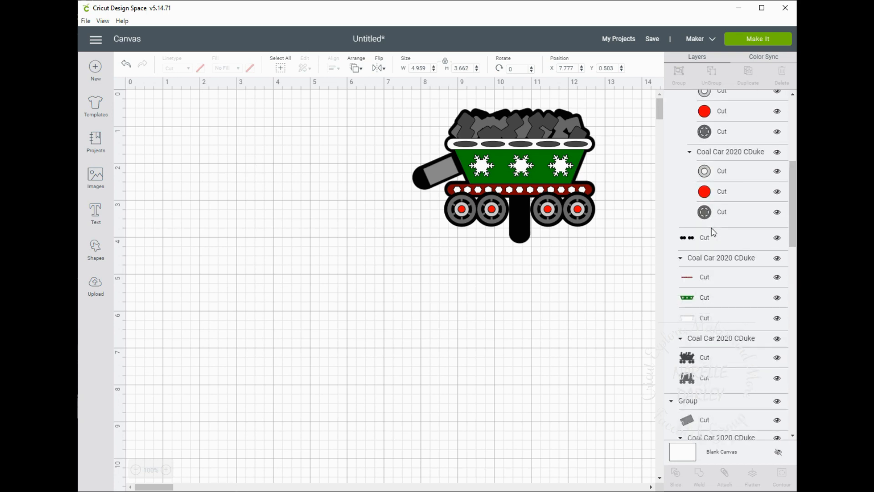
pyautogui.scroll(-6, 735, 290)
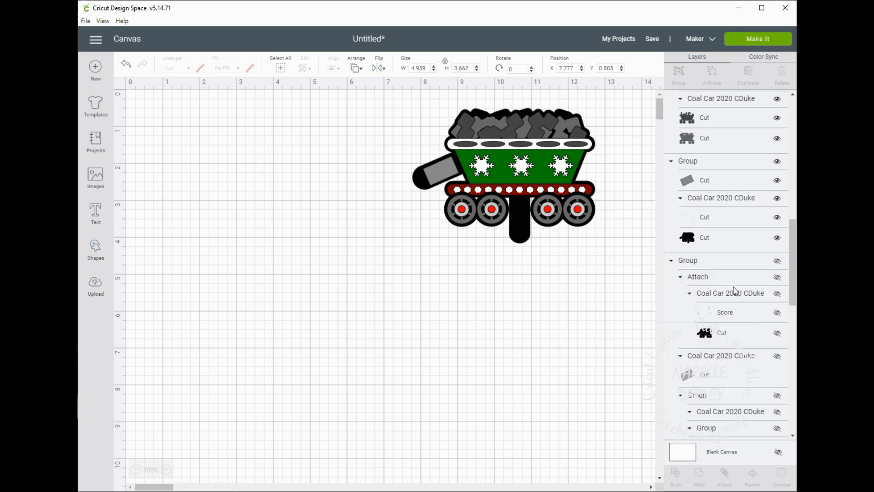
pyautogui.click(716, 145)
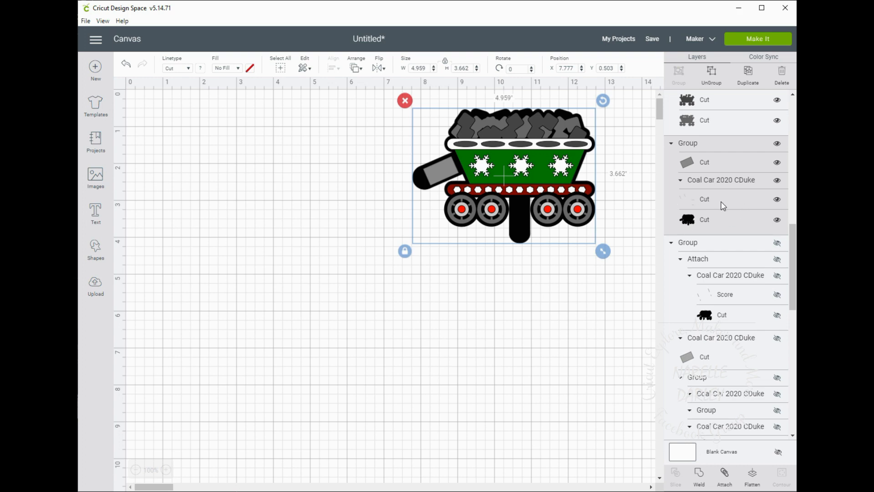
pyautogui.click(717, 75)
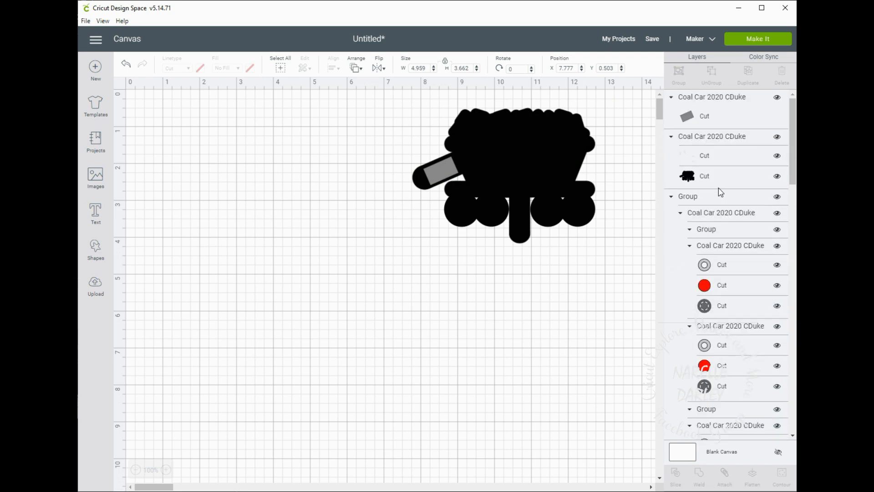
# Change the linetype of the second wagon's fold lines from Cut to Score.
pyautogui.click(724, 137)
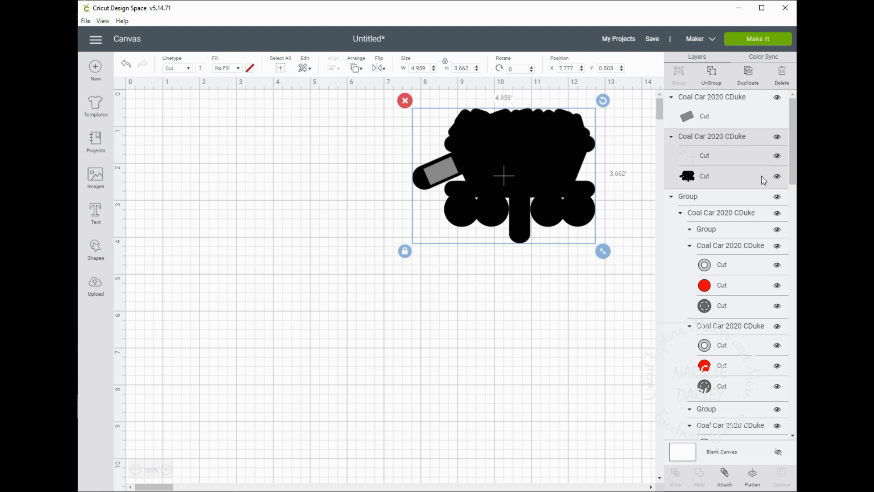
pyautogui.click(732, 161)
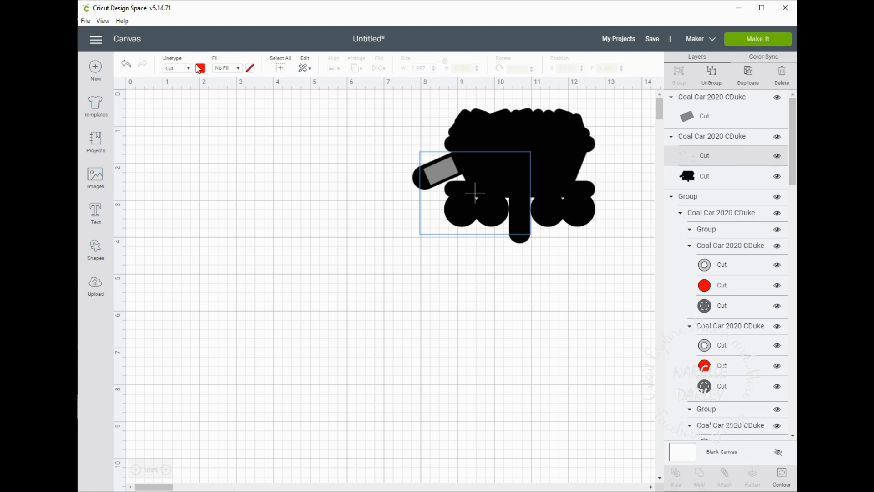
pyautogui.click(169, 69)
pyautogui.click(182, 112)
# Attach the score lines to the second wagon's black silhouette layer.
pyautogui.click(736, 141)
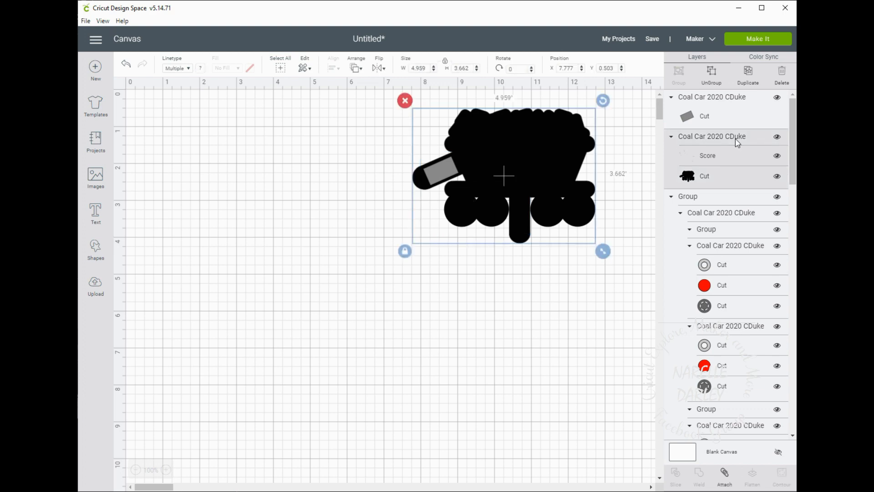
pyautogui.click(725, 479)
pyautogui.click(477, 387)
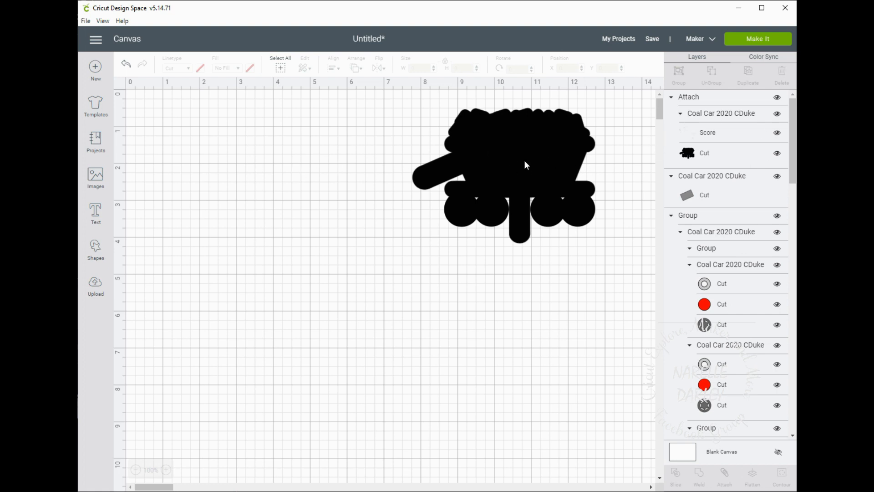
# Move the second wagon's attached silhouette below the wagon and recolour it light blue to inspect its score lines.
pyautogui.moveTo(542, 167); pyautogui.dragTo(541, 335)
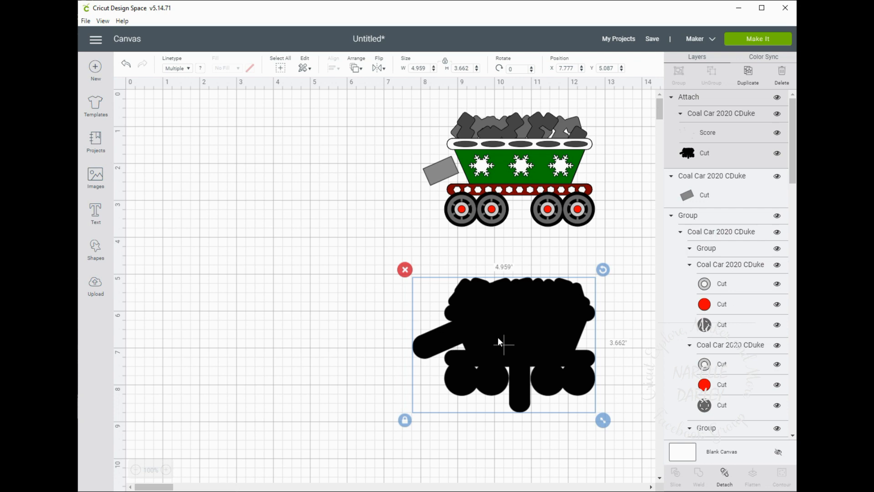
pyautogui.moveTo(516, 340); pyautogui.dragTo(517, 310)
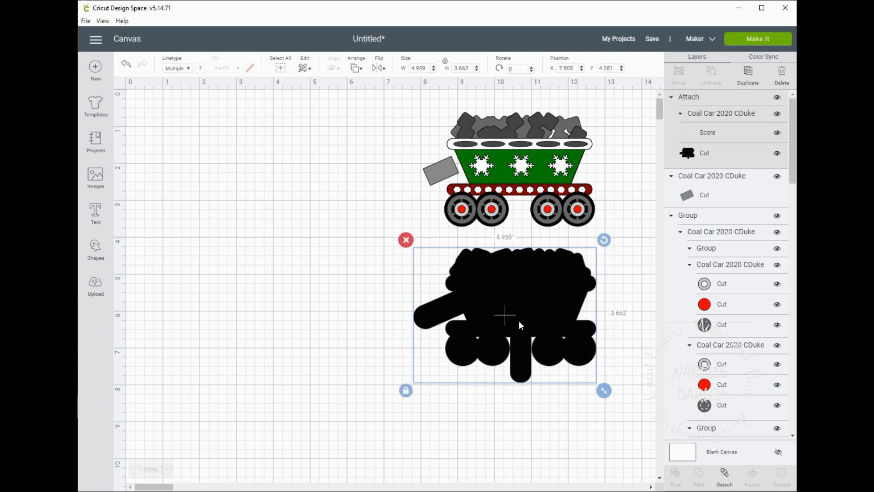
pyautogui.click(743, 160)
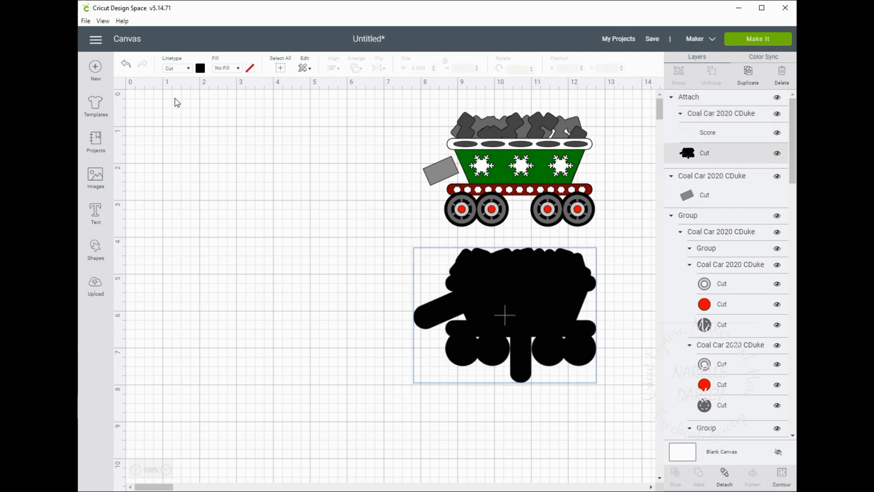
pyautogui.click(200, 70)
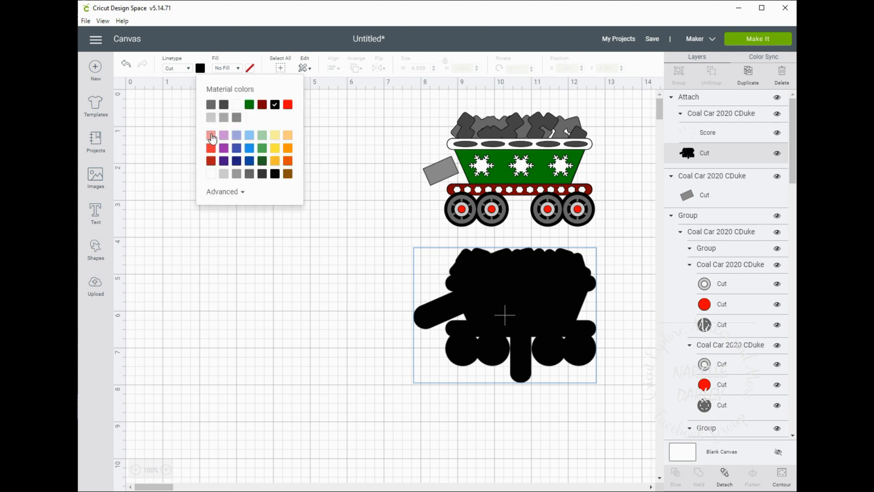
pyautogui.click(249, 136)
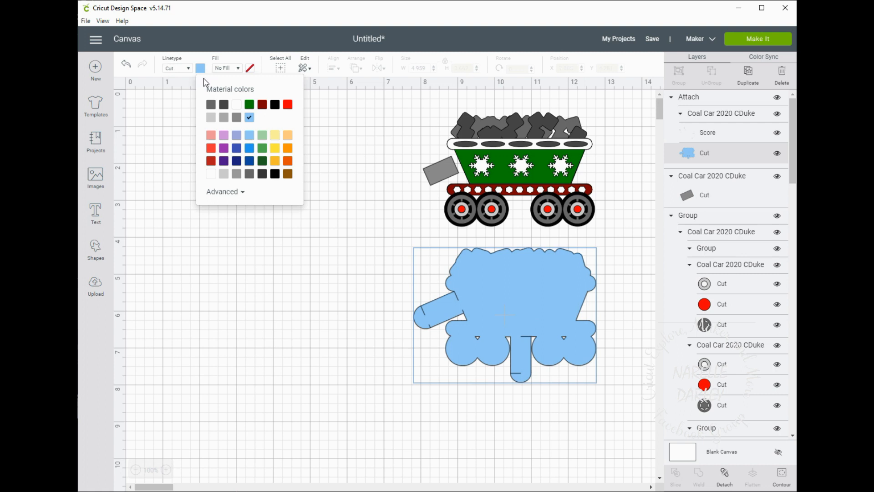
# Restore the second wagon's silhouette to black and move it back in line with the wagon's other layers.
pyautogui.click(274, 104)
pyautogui.click(513, 319)
pyautogui.moveTo(513, 319); pyautogui.dragTo(505, 179)
pyautogui.click(497, 260)
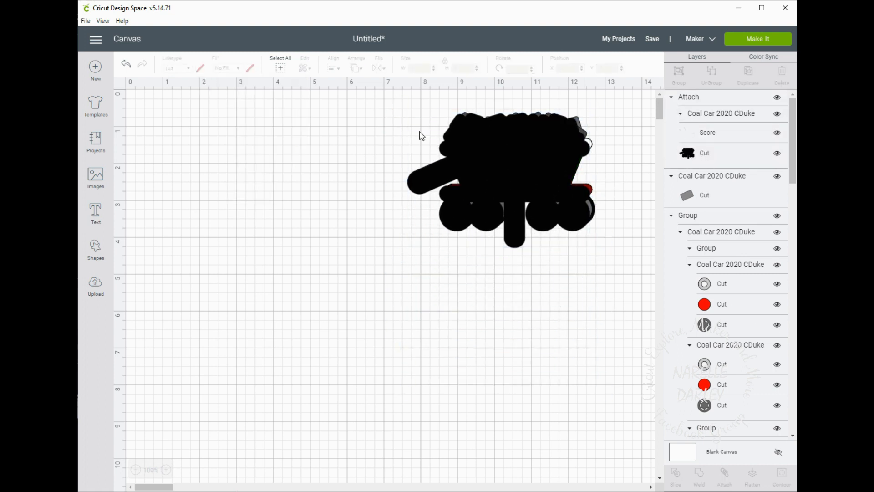
pyautogui.moveTo(536, 158); pyautogui.dragTo(540, 154)
pyautogui.click(627, 330)
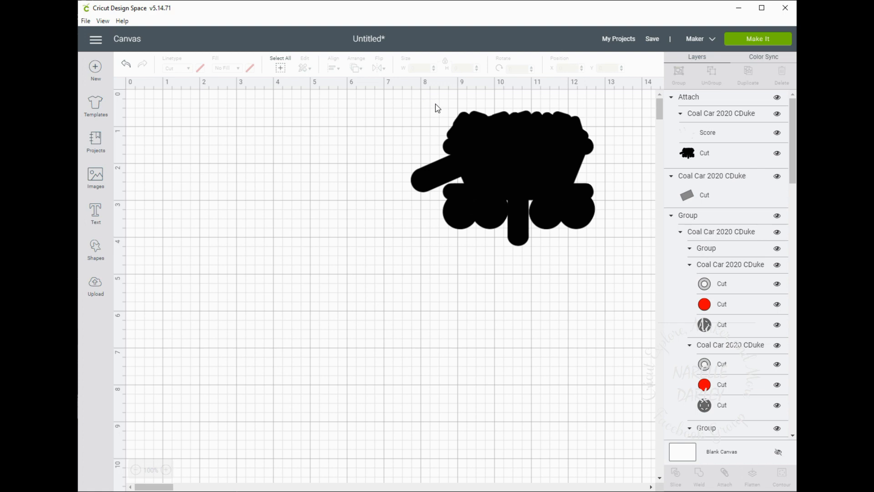
# Group all pieces of the second wagon together and hide that group.
pyautogui.moveTo(410, 101); pyautogui.dragTo(651, 285)
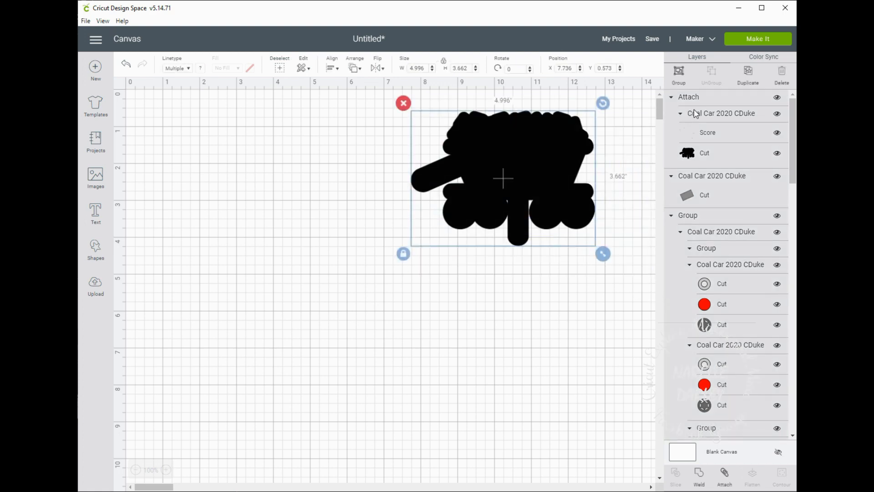
pyautogui.click(678, 82)
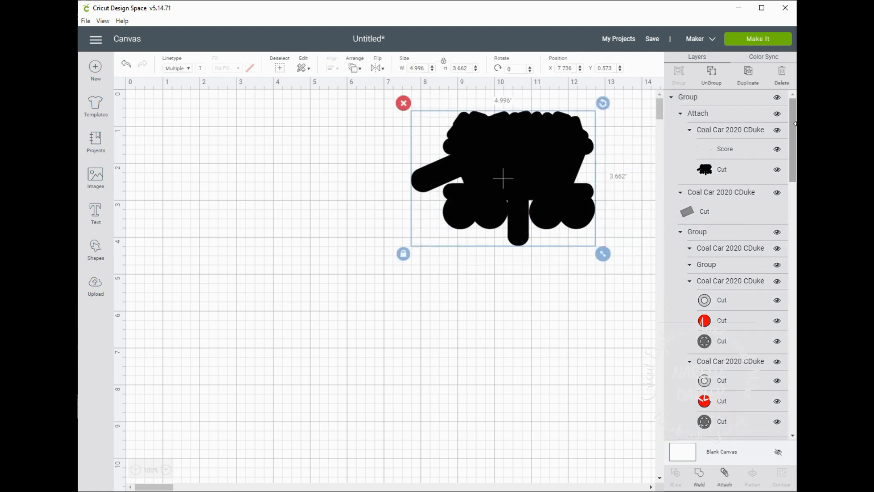
pyautogui.click(777, 98)
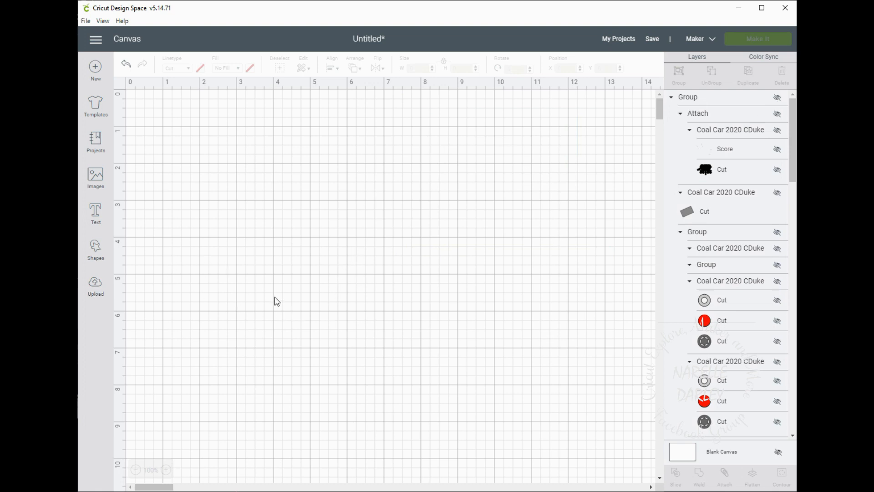
# Insert the uploaded tree car image onto the canvas and move it to about X 0.986, Y 1.285.
pyautogui.click(95, 292)
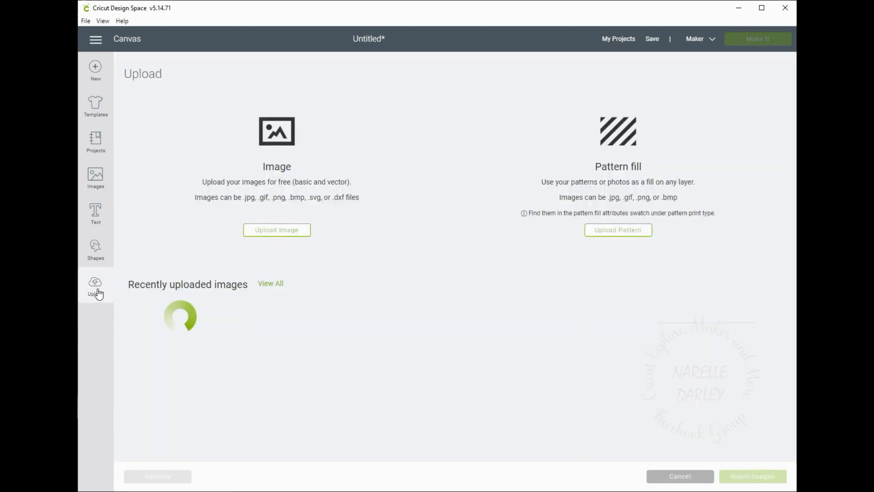
pyautogui.scroll(-3, 351, 211)
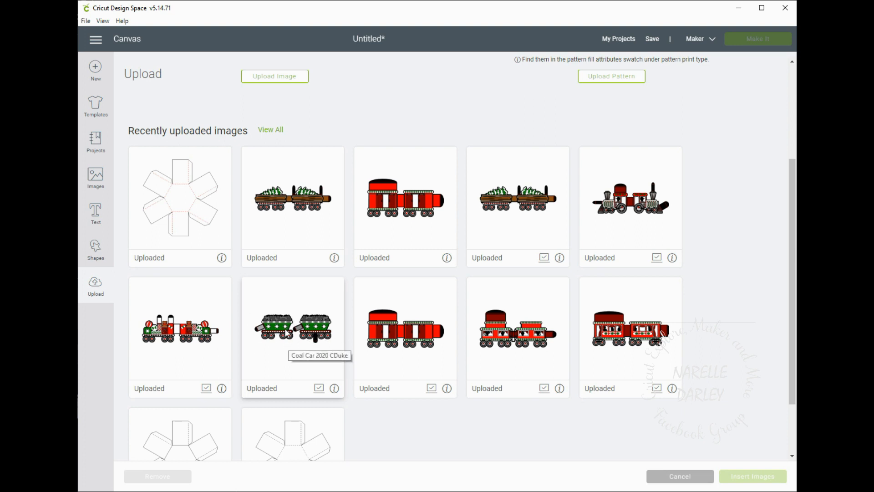
pyautogui.click(287, 209)
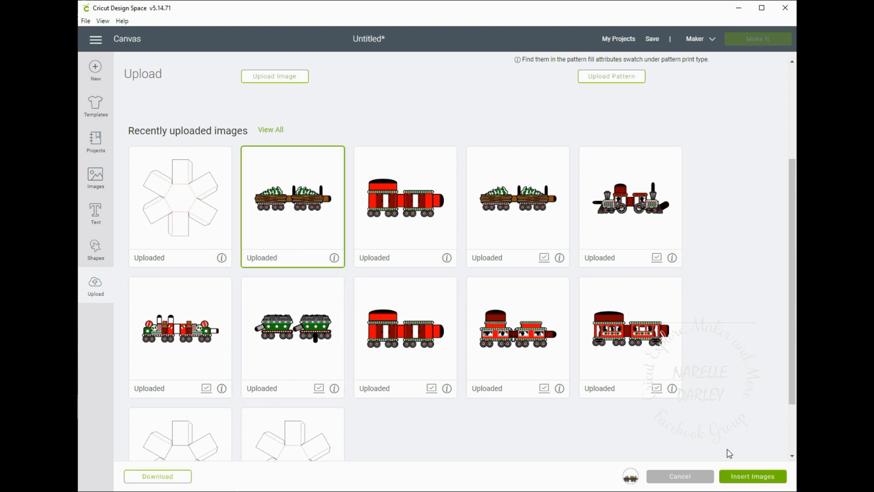
pyautogui.click(740, 476)
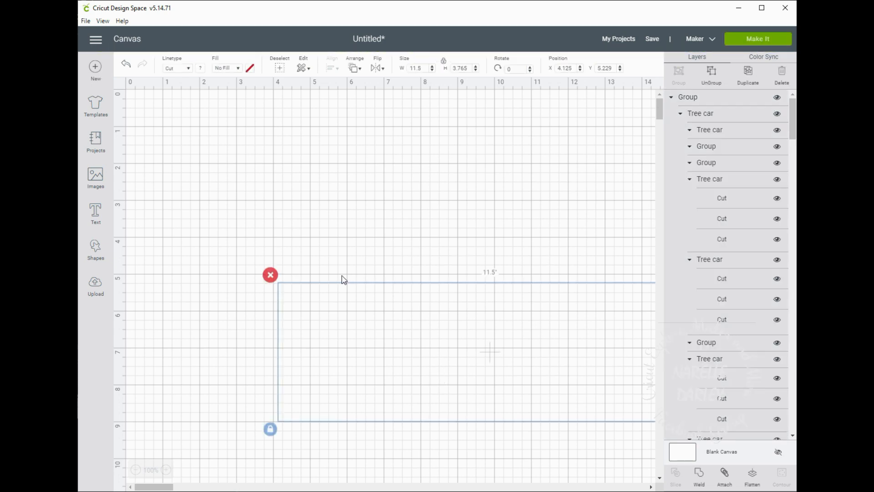
pyautogui.moveTo(356, 331); pyautogui.dragTo(240, 186)
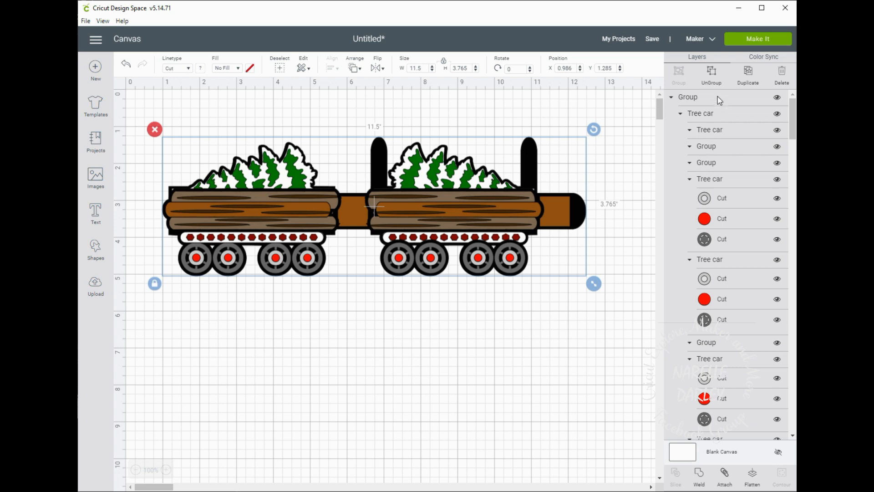
# Find the tree car's base layers and ungroup the tree car's outer group.
pyautogui.scroll(-10, 737, 177)
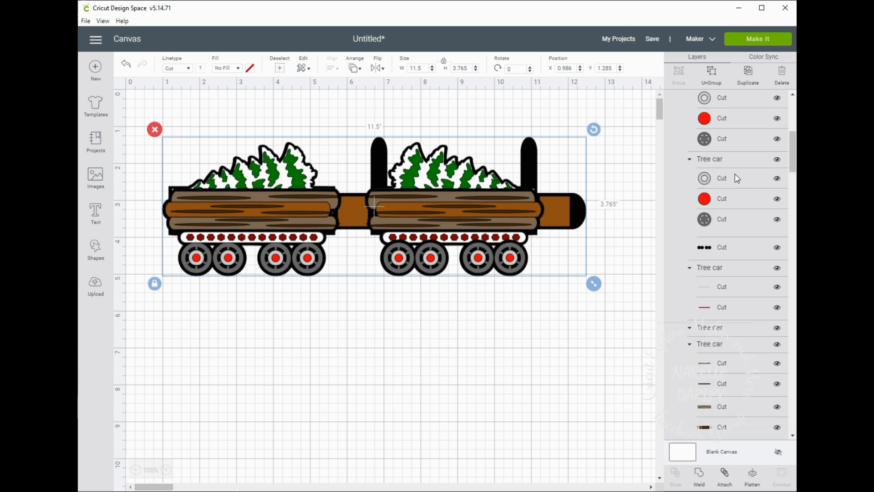
pyautogui.scroll(-5, 738, 178)
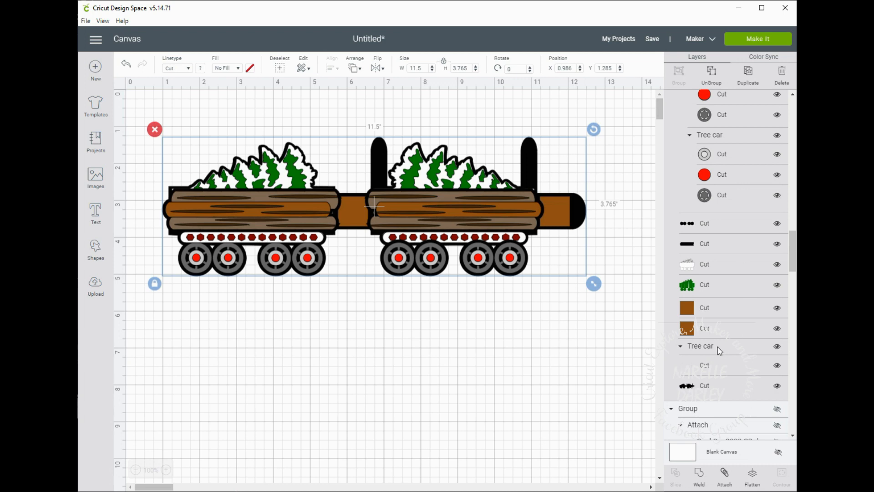
pyautogui.click(719, 350)
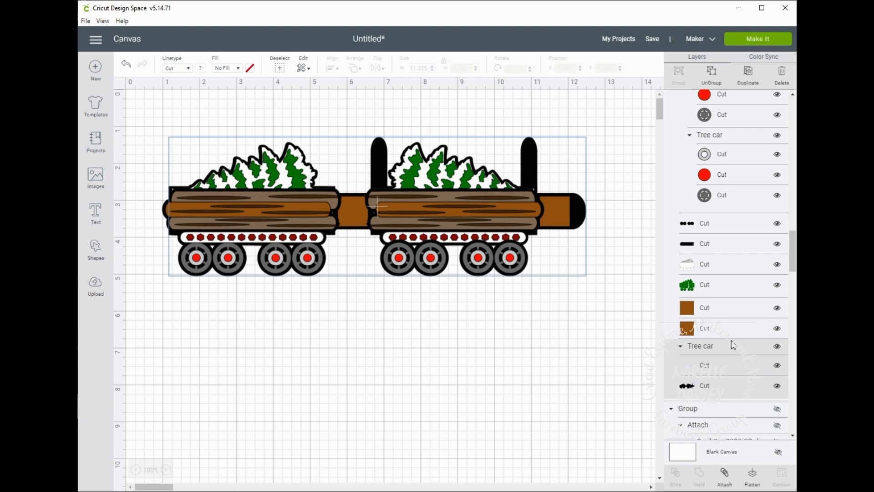
pyautogui.scroll(10, 733, 344)
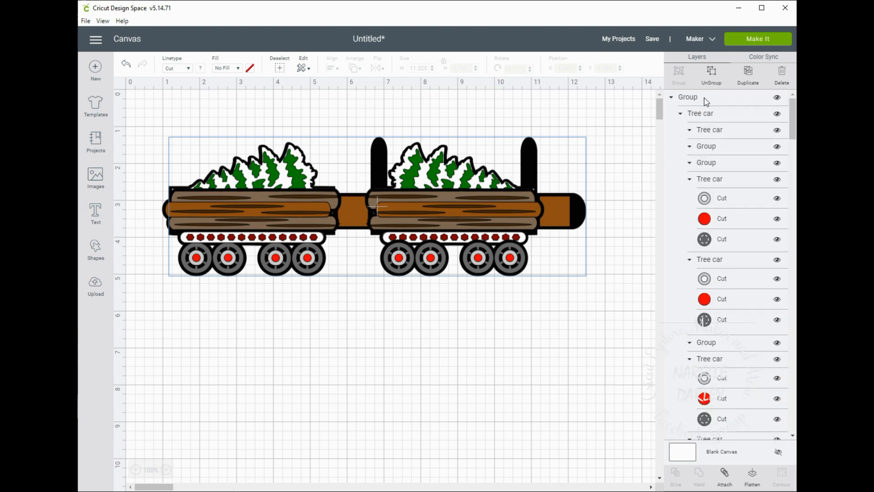
pyautogui.click(706, 101)
pyautogui.click(710, 73)
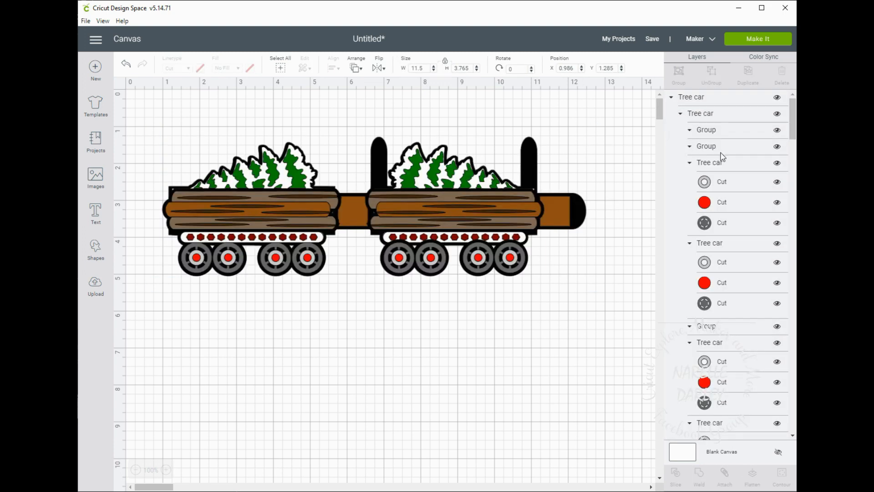
# Look through the tree car's layers to locate the group holding its fold lines and black silhouette.
pyautogui.scroll(-10, 726, 159)
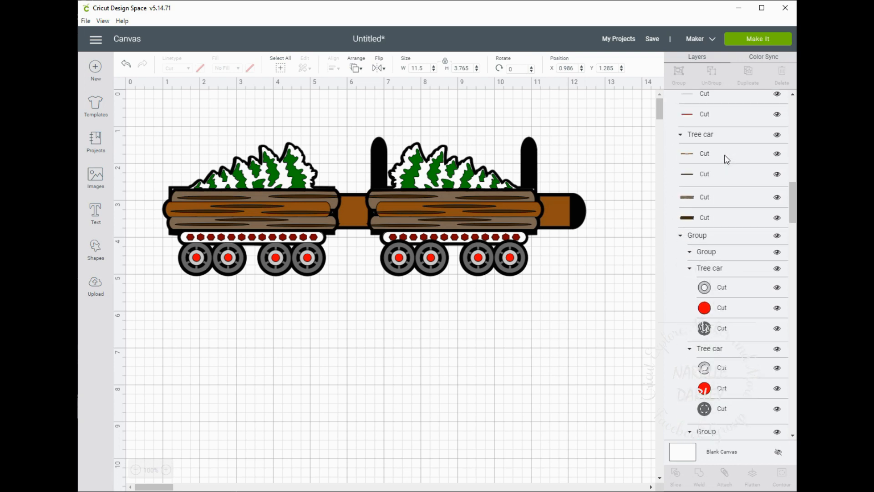
pyautogui.scroll(-5, 727, 160)
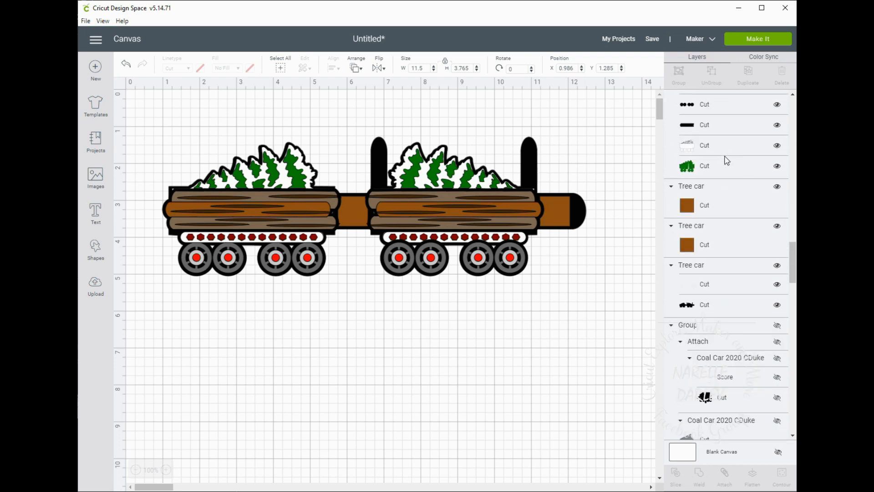
pyautogui.scroll(-3, 727, 160)
pyautogui.click(725, 227)
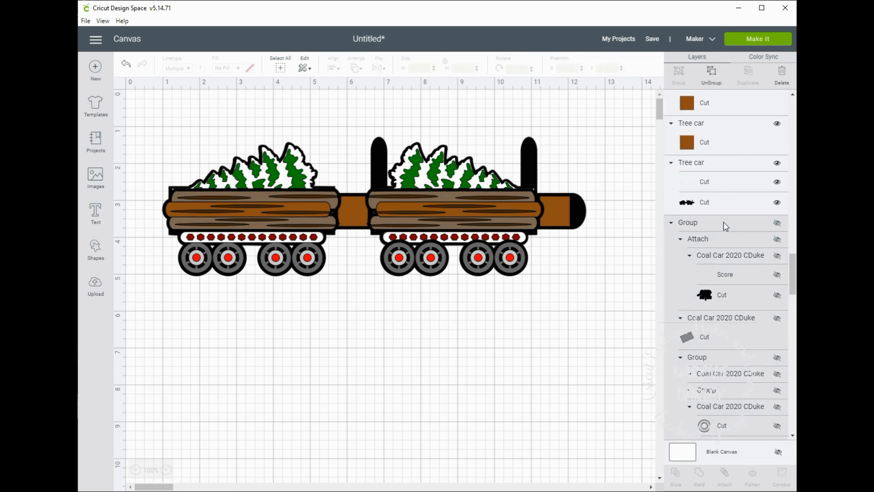
pyautogui.scroll(5, 719, 205)
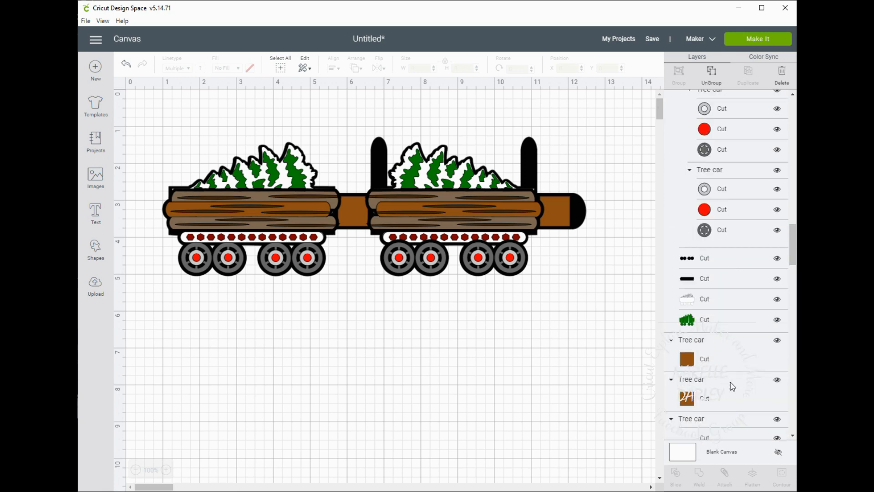
pyautogui.scroll(10, 749, 349)
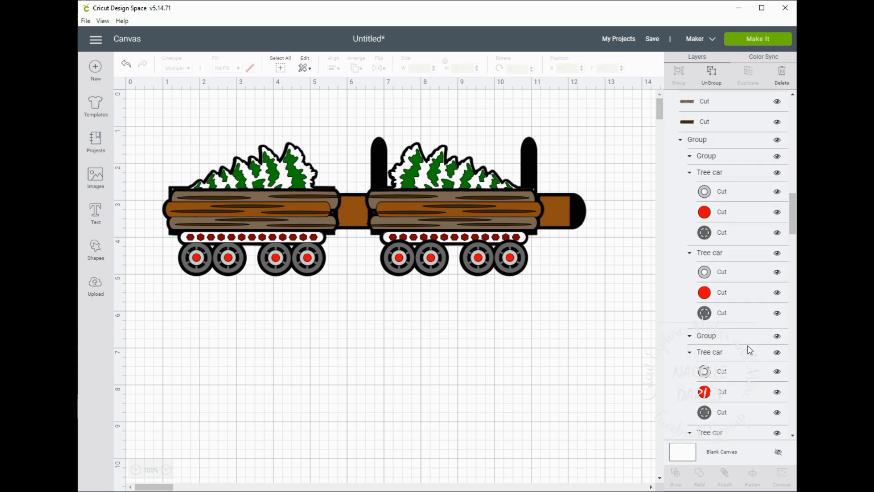
pyautogui.scroll(-10, 749, 350)
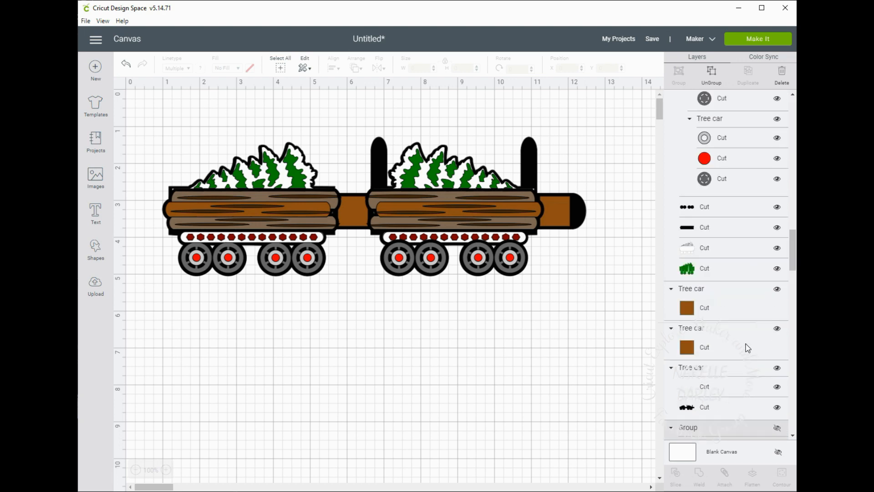
pyautogui.scroll(-5, 748, 349)
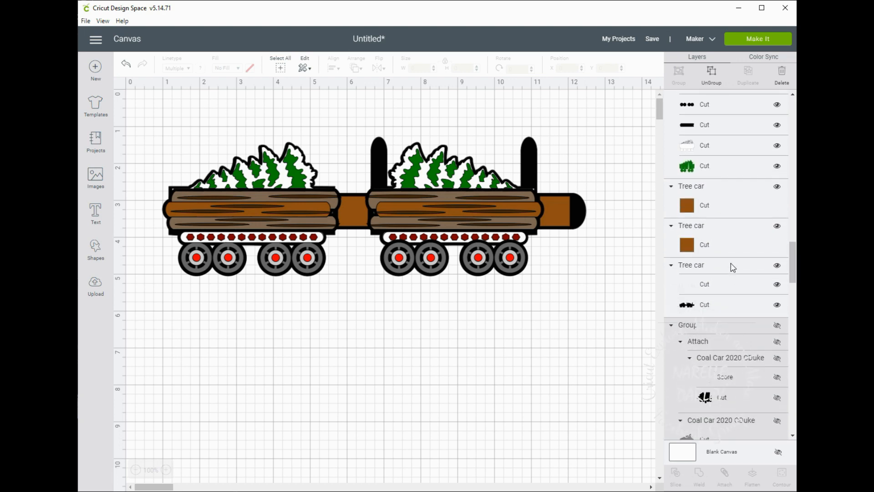
# Set the fold-line layer in the tree car's black silhouette group to Score.
pyautogui.click(732, 267)
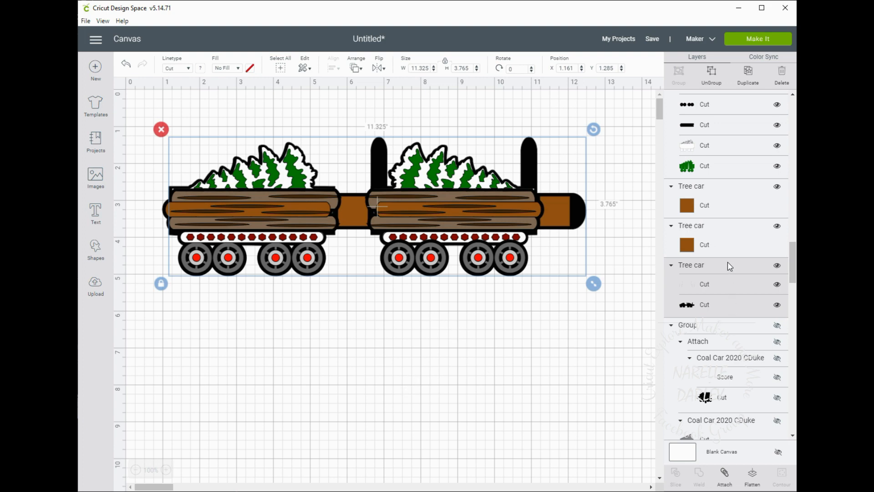
pyautogui.click(734, 286)
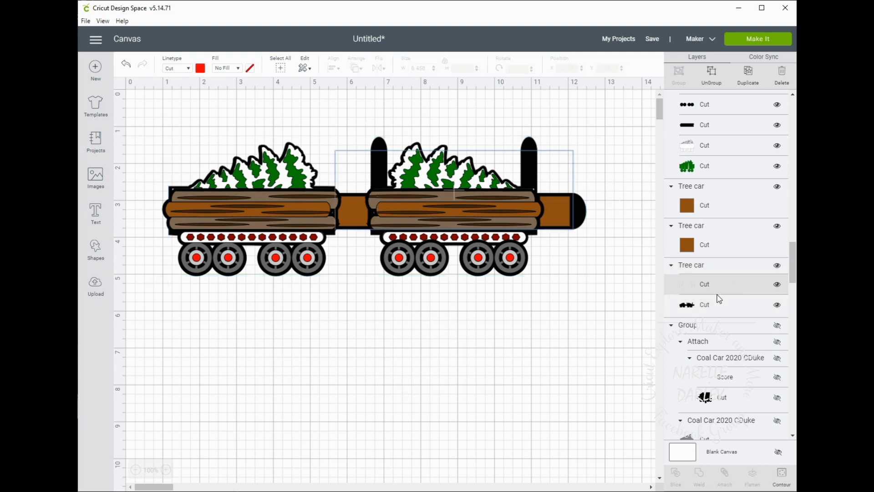
pyautogui.click(165, 71)
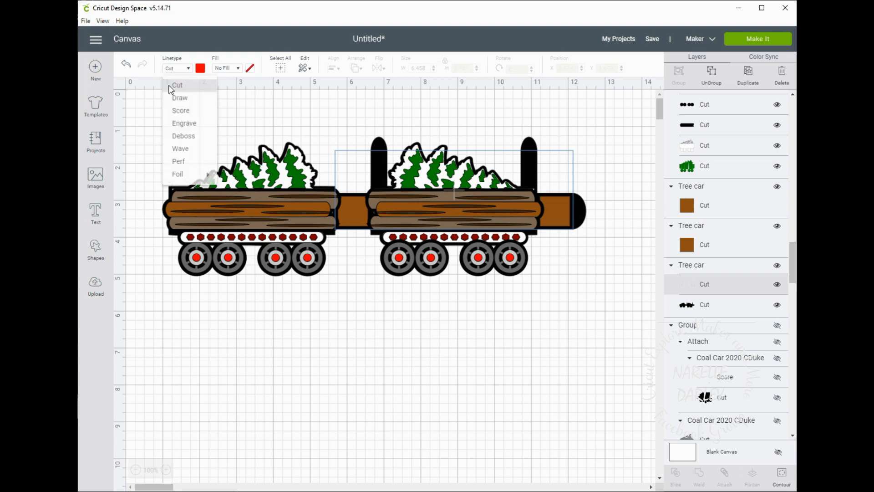
pyautogui.click(183, 113)
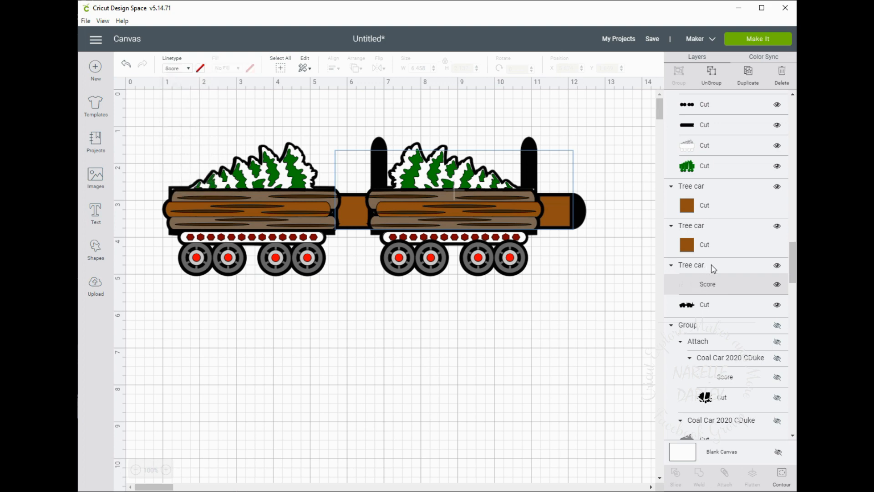
# Attach the score lines to the tree car's black silhouette and move it below the wagon to about X 1.231, Y 5.674.
pyautogui.click(709, 266)
pyautogui.click(725, 482)
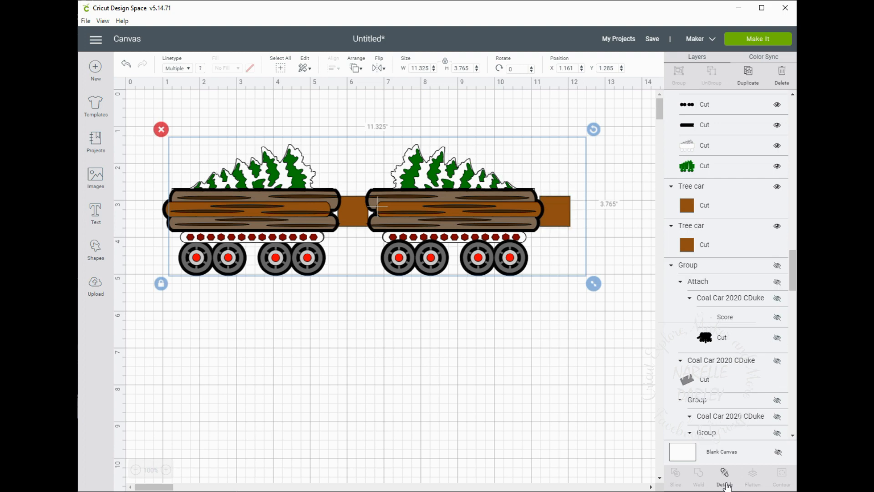
pyautogui.click(352, 423)
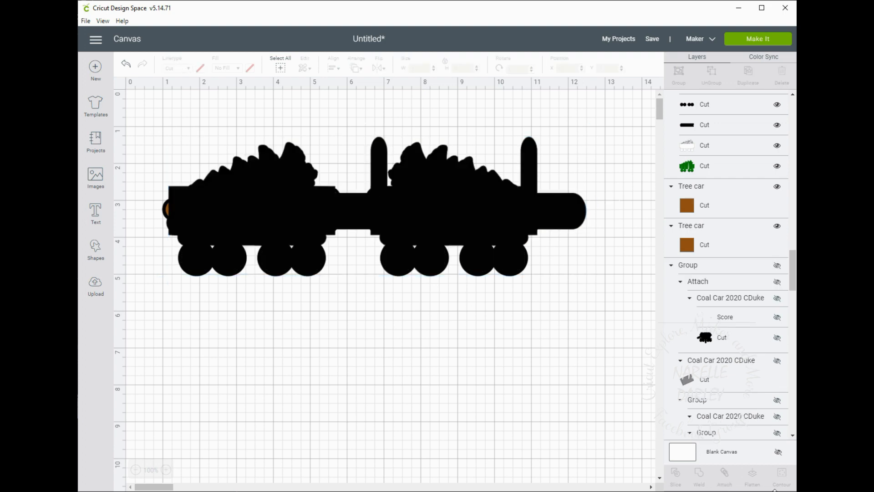
pyautogui.moveTo(408, 246); pyautogui.dragTo(410, 407)
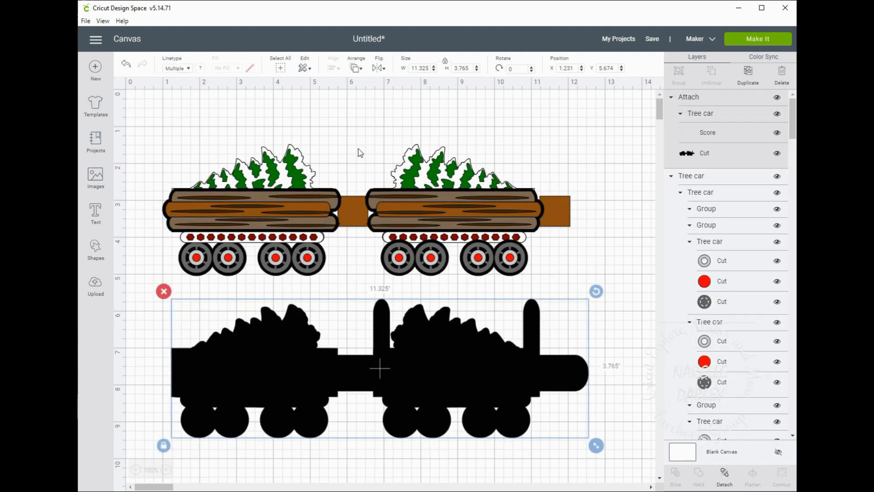